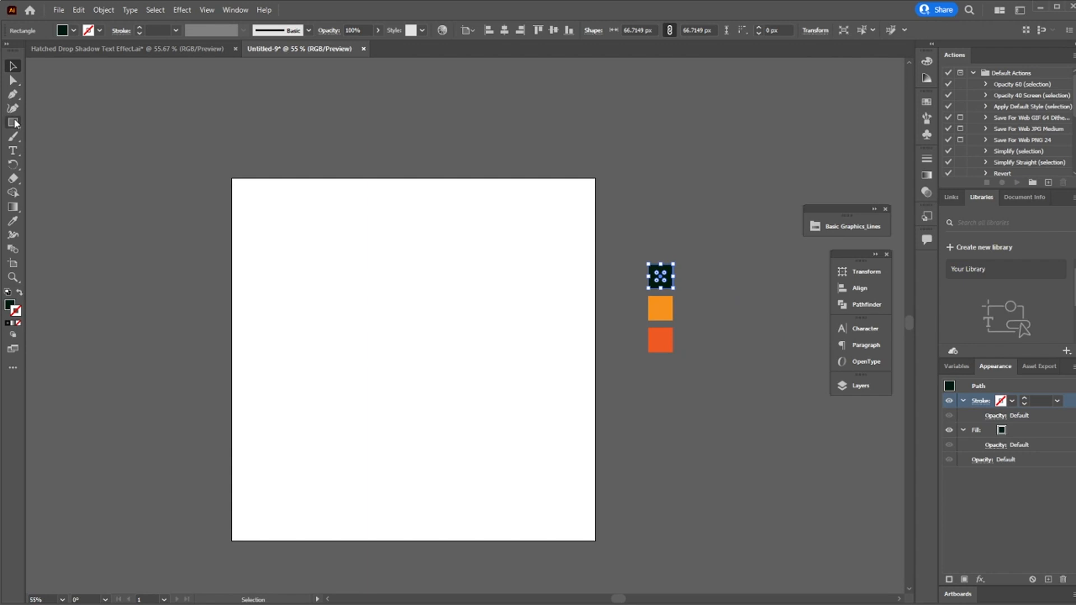
Draw a dark green background rectangle covering the whole artboard and lock it
{"action": "left_click", "coordinate": [13, 122]}
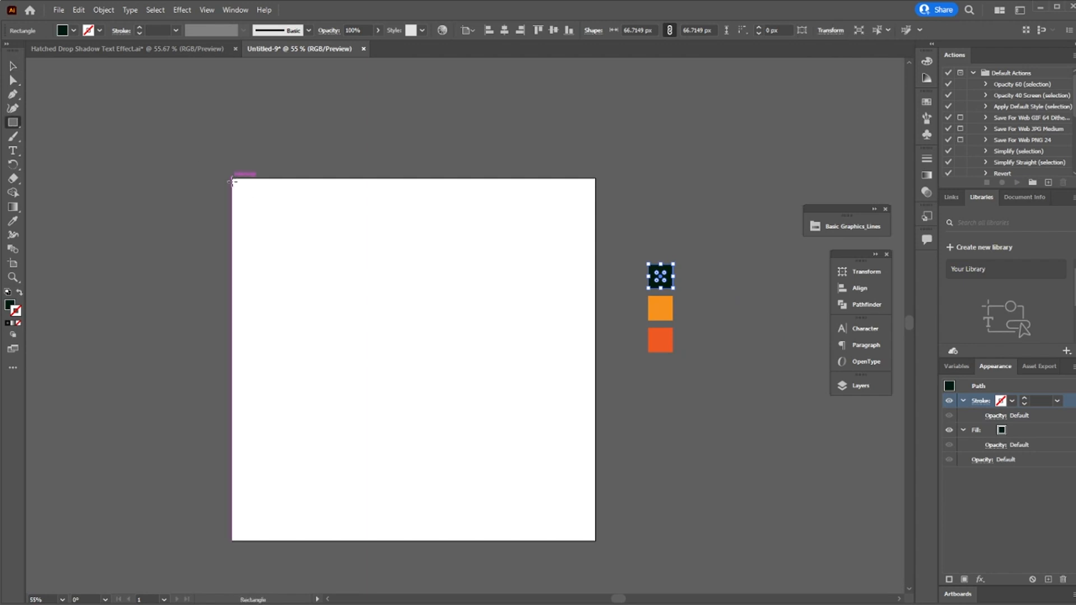
{"action": "left_click_drag", "start_coordinate": [232, 178], "coordinate": [596, 541]}
{"action": "key", "text": "v"}
{"action": "key", "text": "ctrl+2"}
Add the Khmer word គ្មាន as point text near the artboard's centre, enlarge it to about 181.5 pt and reposition it
{"action": "key", "text": "z"}
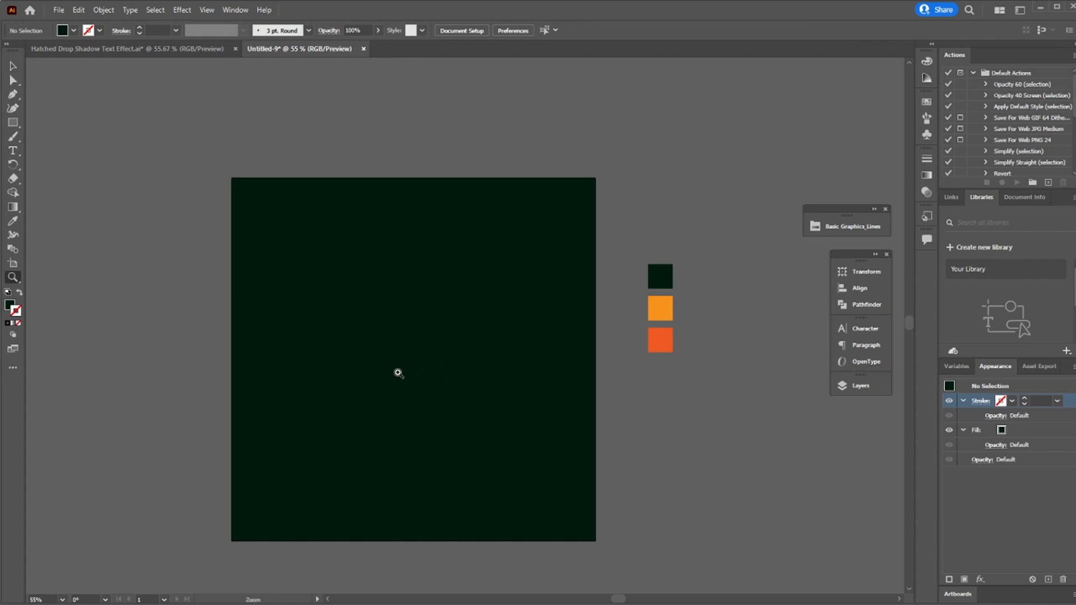
{"action": "left_click_drag", "start_coordinate": [398, 373], "coordinate": [497, 409]}
{"action": "key", "text": "t"}
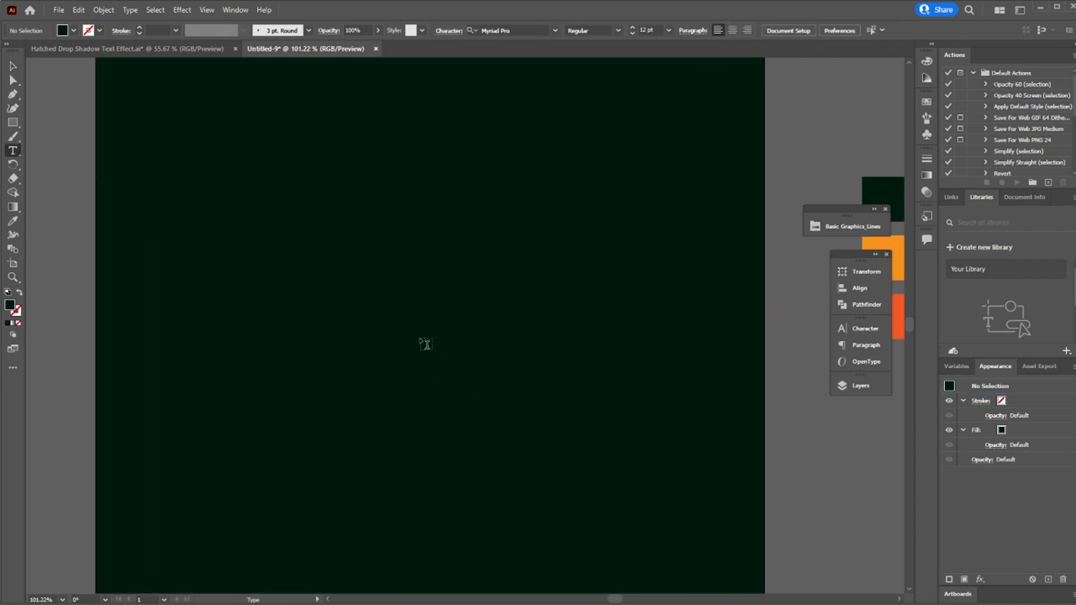
{"action": "left_click", "coordinate": [421, 343]}
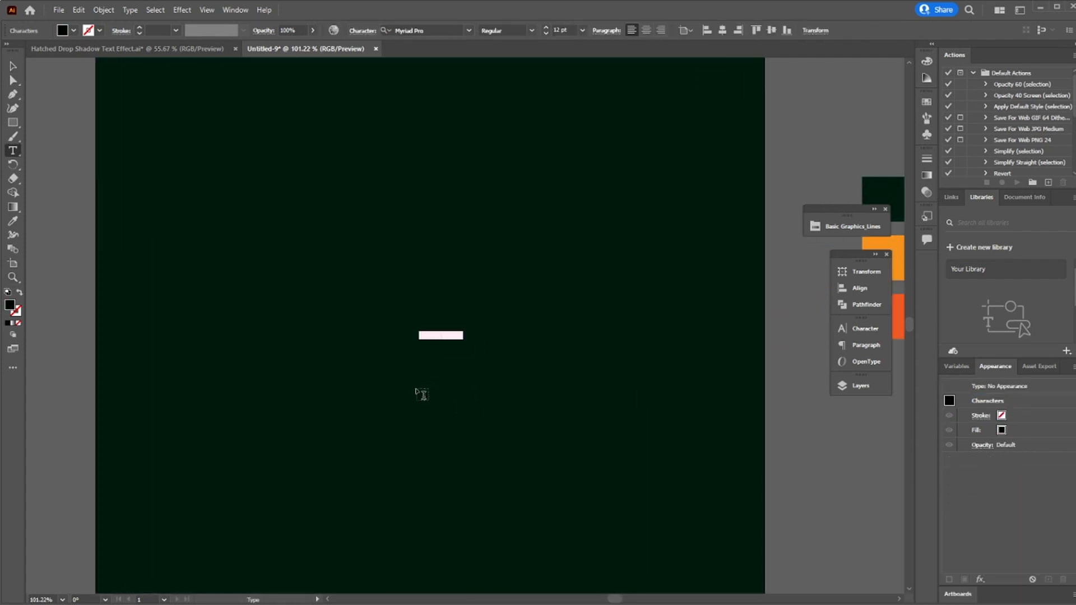
{"action": "key", "text": "BackSpace"}
{"action": "key", "text": "Escape"}
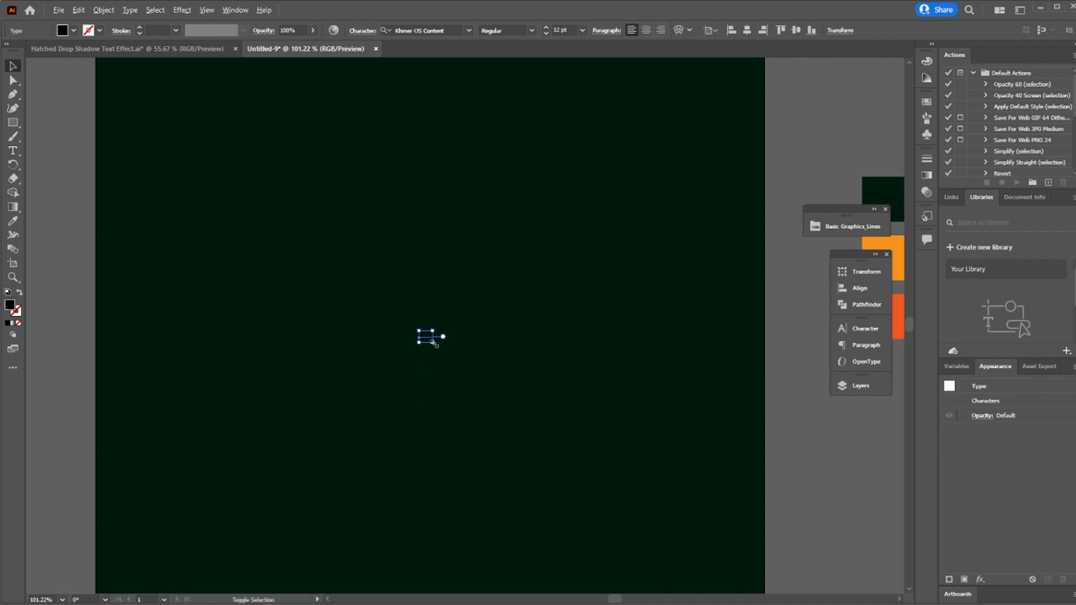
{"action": "left_click_drag", "start_coordinate": [431, 342], "coordinate": [538, 426]}
{"action": "left_click_drag", "start_coordinate": [467, 351], "coordinate": [469, 359]}
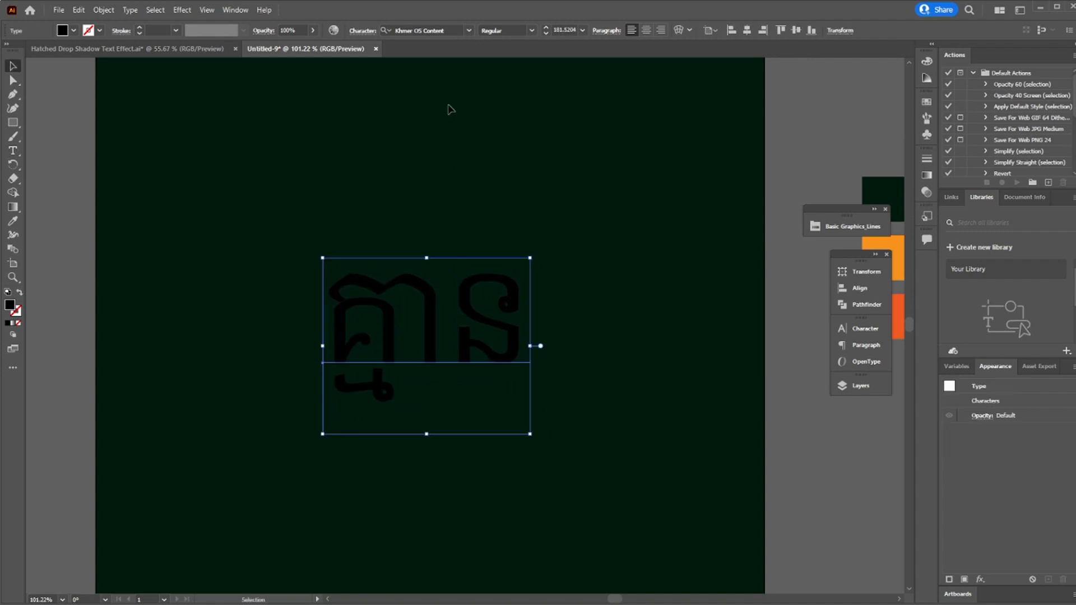
Set the text's font to Khmer OS Kien Svay
{"action": "left_click", "coordinate": [460, 30]}
{"action": "key", "text": "super+space"}
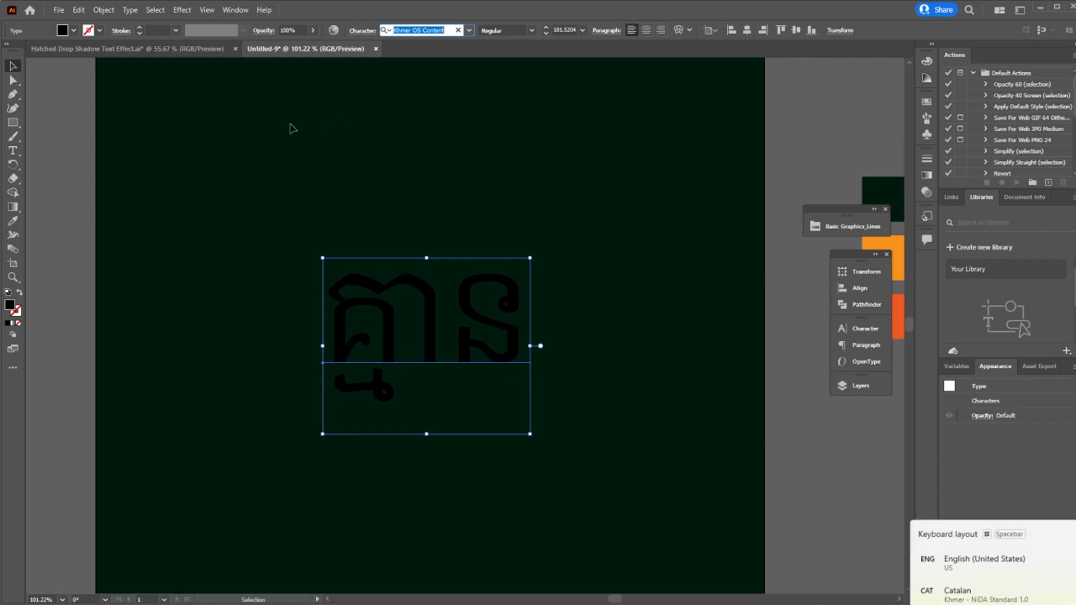
{"action": "type", "text": "k"}
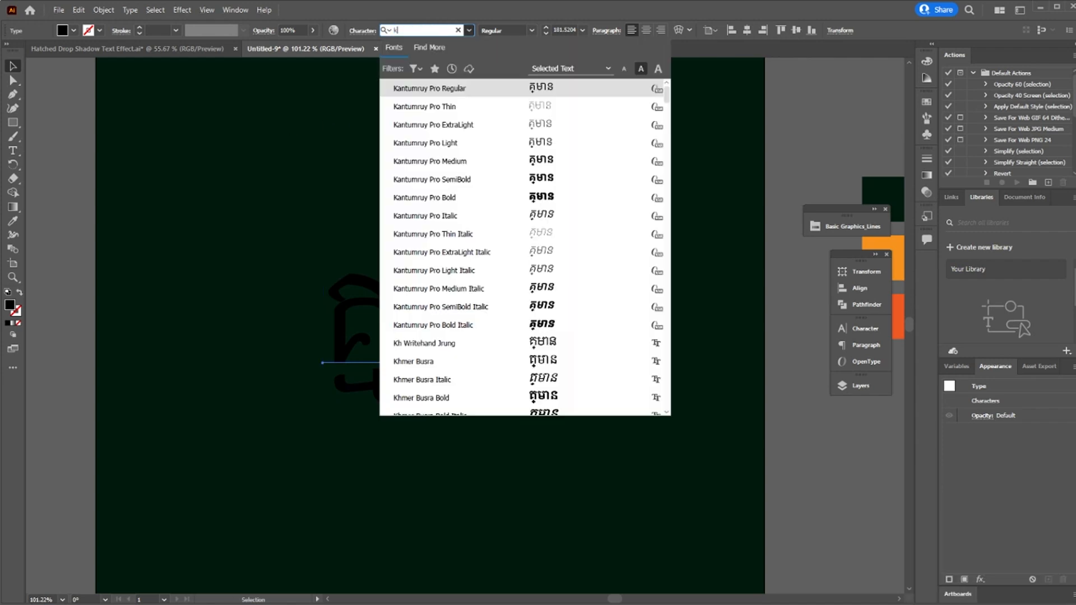
{"action": "type", "text": "hmer os"}
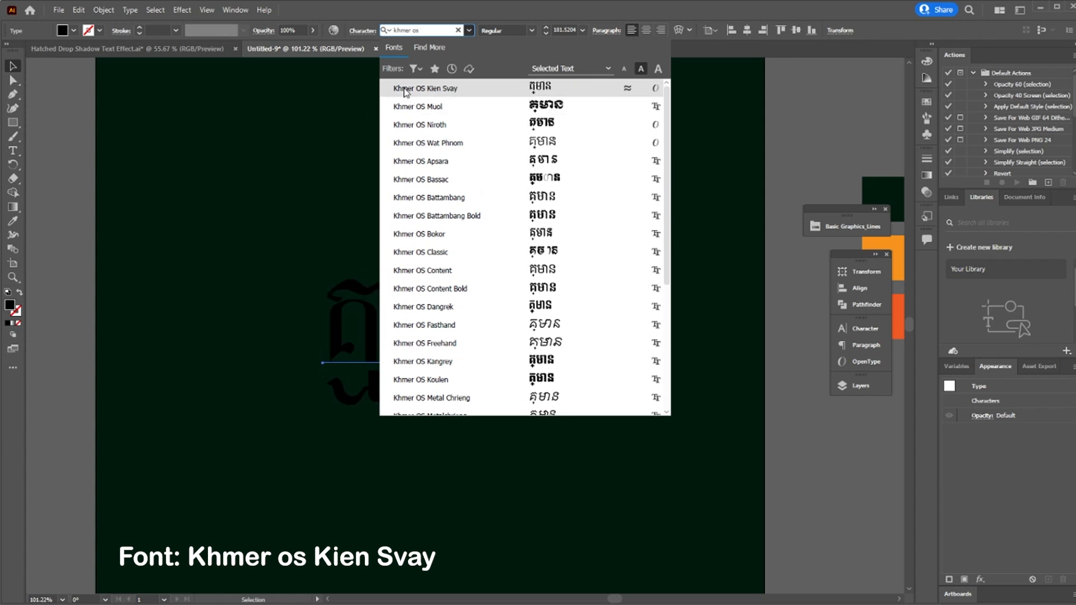
{"action": "key", "text": "Return"}
{"action": "left_click", "coordinate": [367, 218]}
{"action": "left_click_drag", "start_coordinate": [508, 284], "coordinate": [458, 377]}
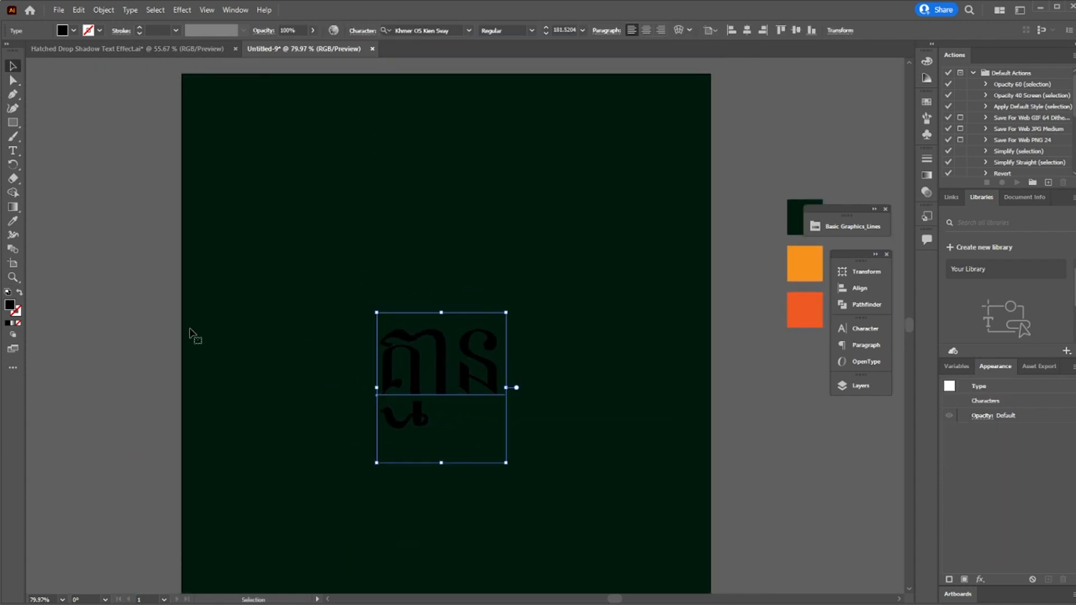
Replace the text's own fill with two appearance fills and give the upper one the orange of the sample square
{"action": "left_click", "coordinate": [18, 324]}
{"action": "left_click_drag", "start_coordinate": [352, 365], "coordinate": [267, 353]}
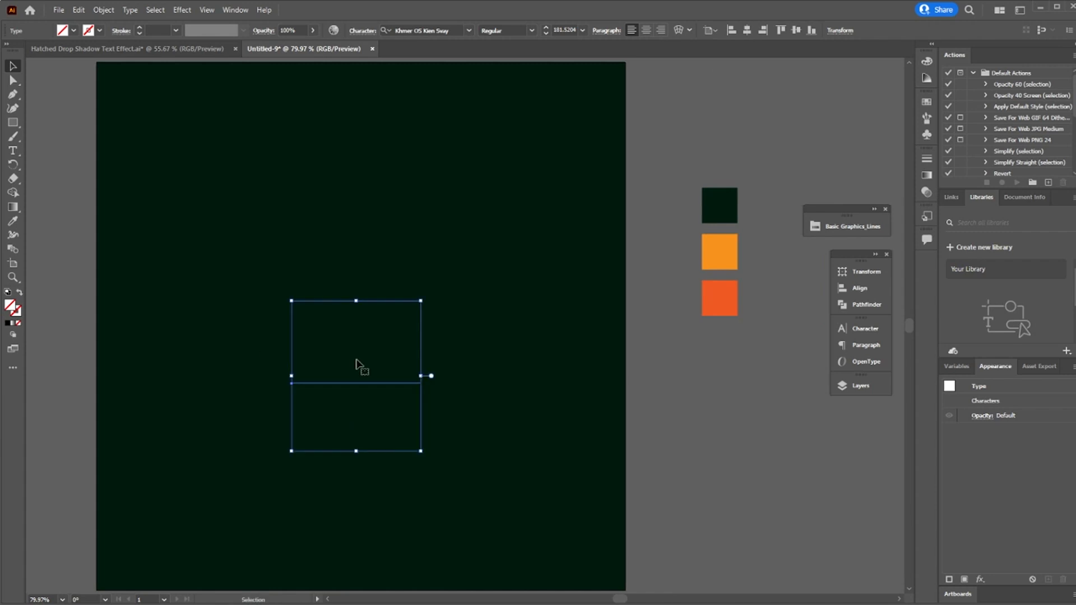
{"action": "left_click", "coordinate": [964, 579]}
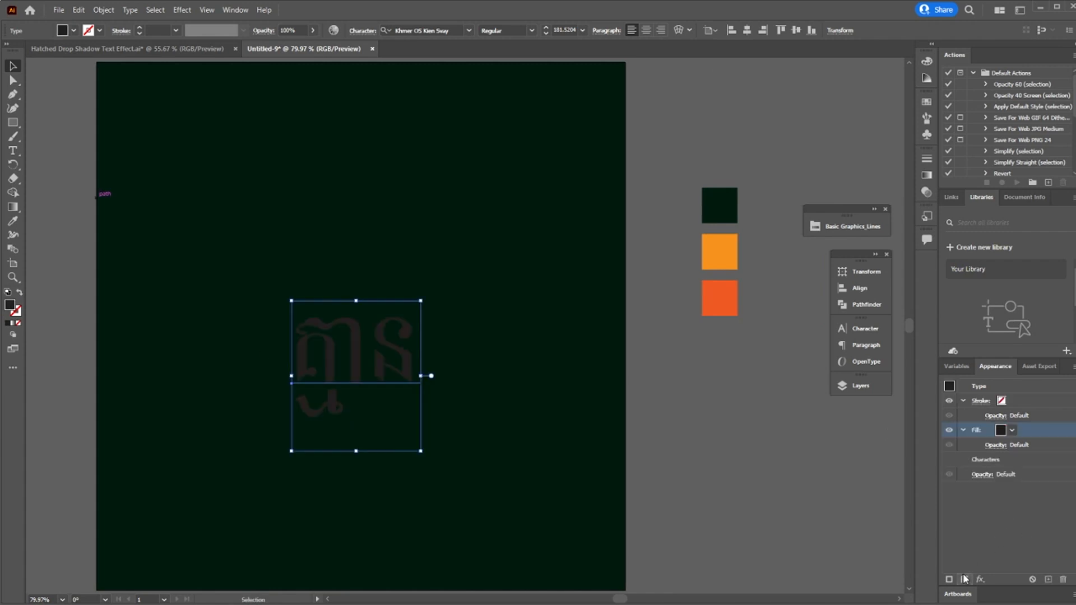
{"action": "left_click", "coordinate": [13, 223]}
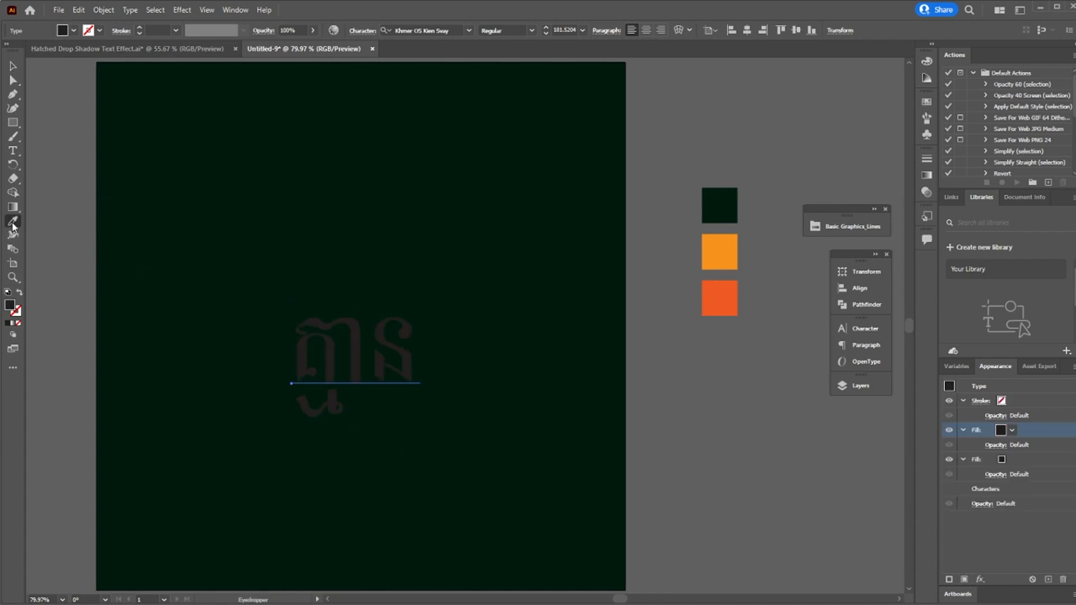
{"action": "left_click", "coordinate": [716, 247]}
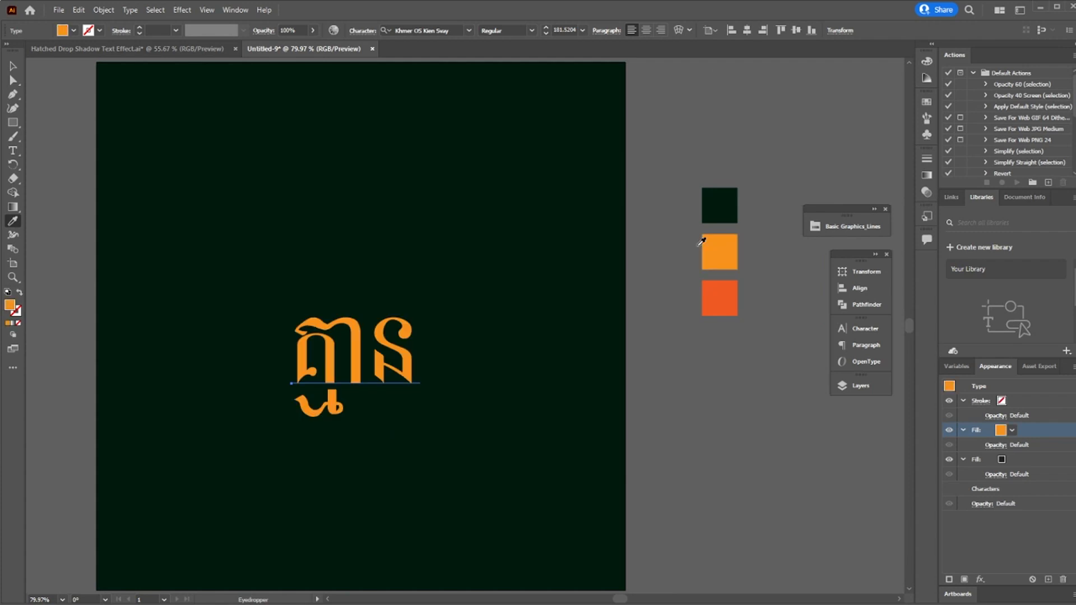
Hide the orange fill and apply the 10 lpi 10% pattern from the Basic Graphics_Lines library to the lower fill
{"action": "left_click", "coordinate": [948, 430]}
{"action": "left_click", "coordinate": [1022, 457]}
{"action": "left_click", "coordinate": [1012, 460]}
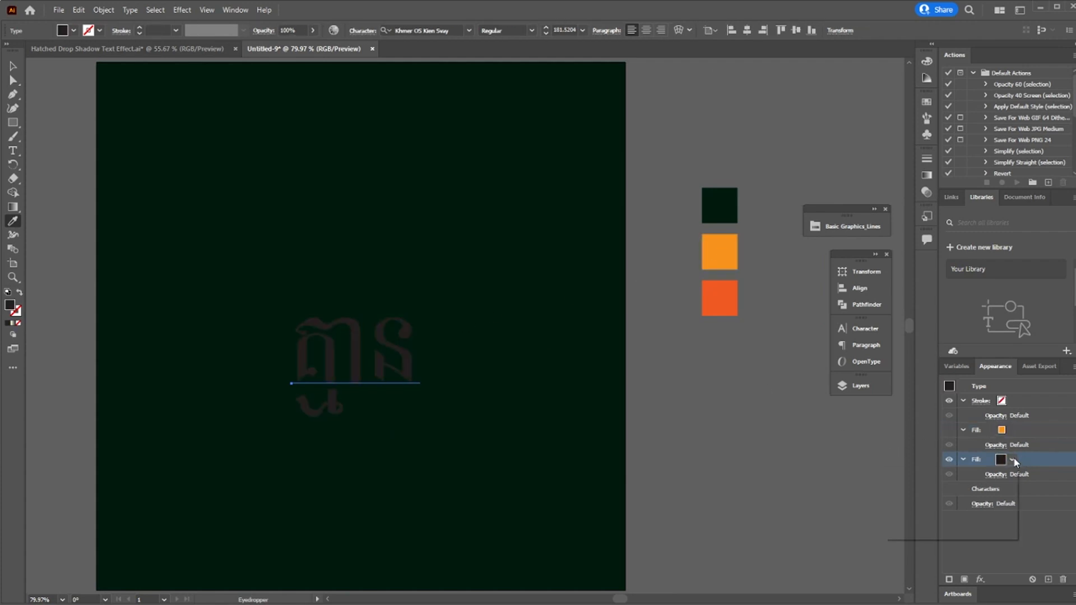
{"action": "left_click", "coordinate": [894, 534]}
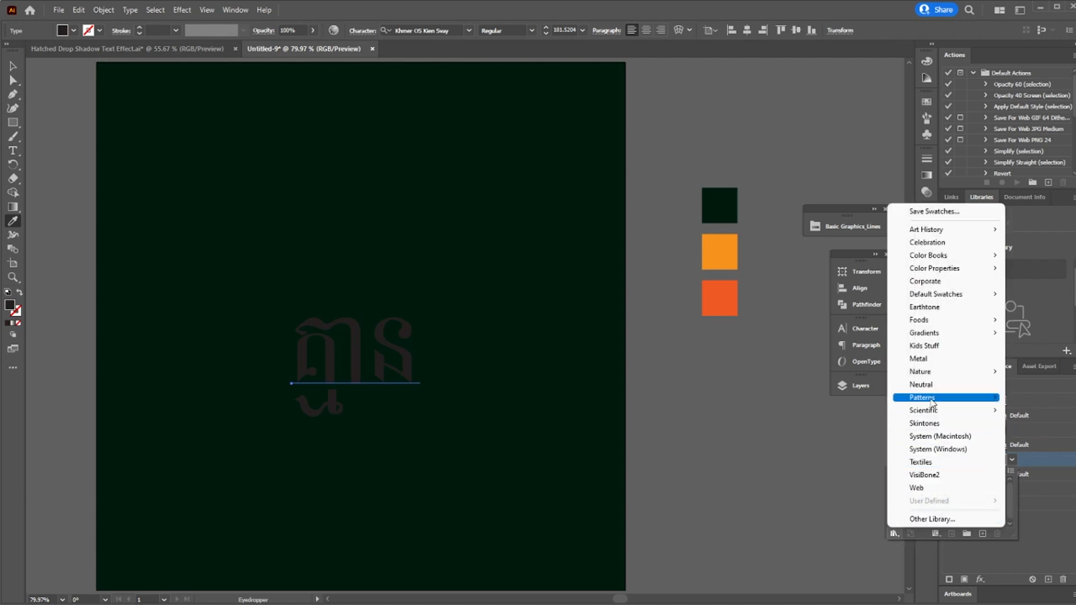
{"action": "mouse_move", "coordinate": [953, 399]}
{"action": "mouse_move", "coordinate": [1037, 397]}
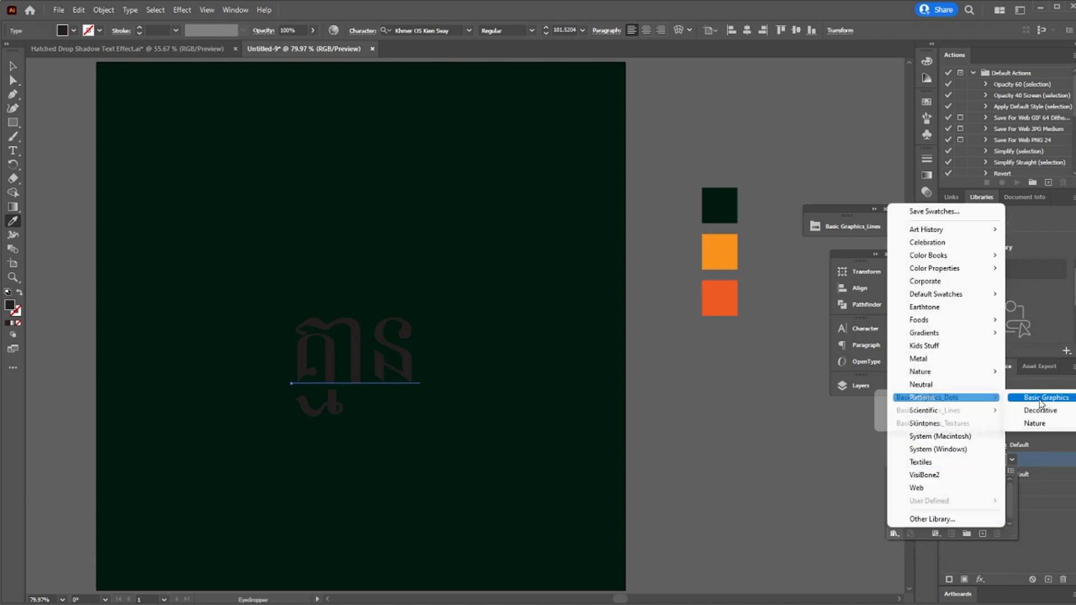
{"action": "left_click", "coordinate": [957, 410]}
{"action": "left_click", "coordinate": [674, 254]}
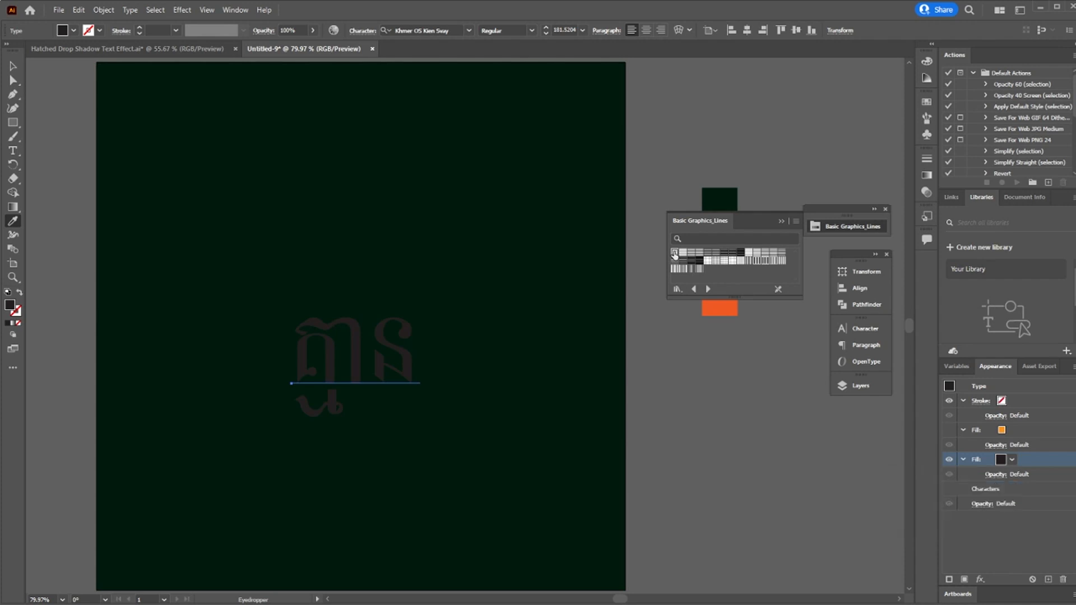
{"action": "left_click", "coordinate": [674, 254]}
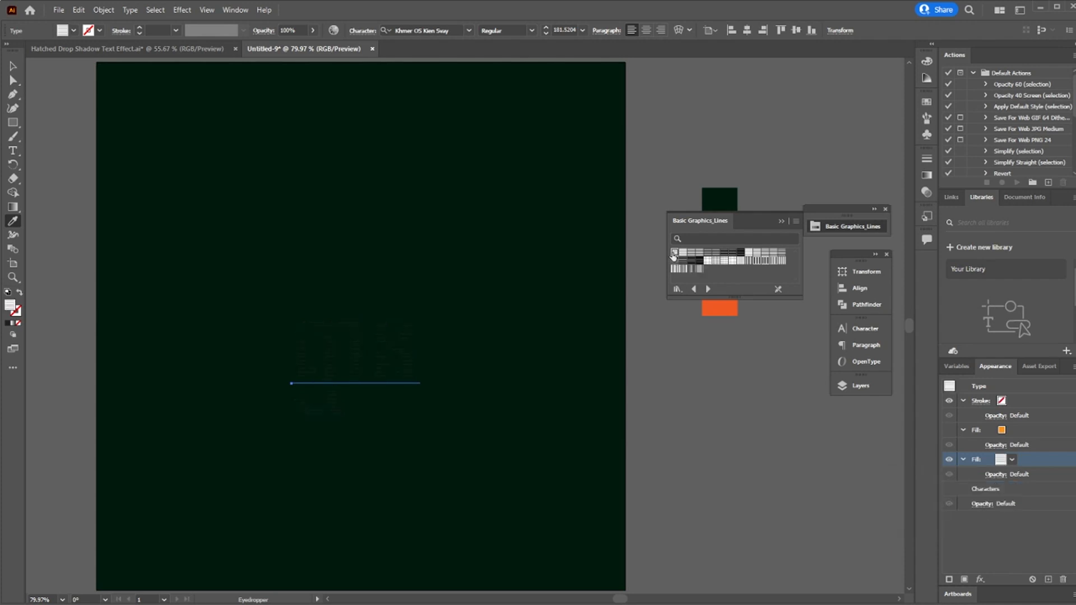
{"action": "key", "text": "v"}
{"action": "scroll", "coordinate": [437, 398], "scroll_direction": "up", "scroll_amount": 5}
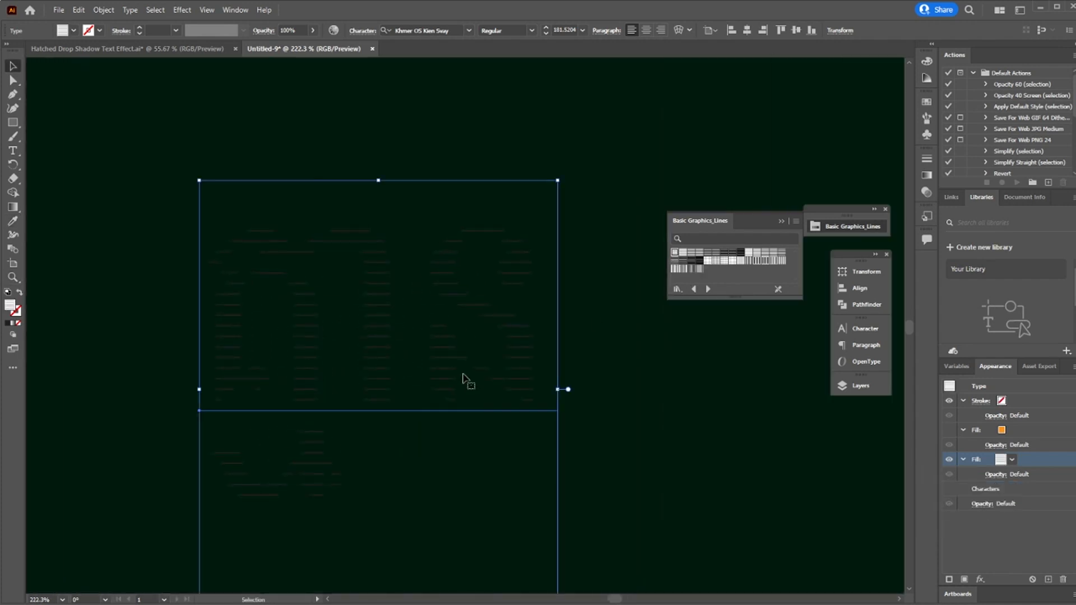
{"action": "left_click", "coordinate": [823, 230]}
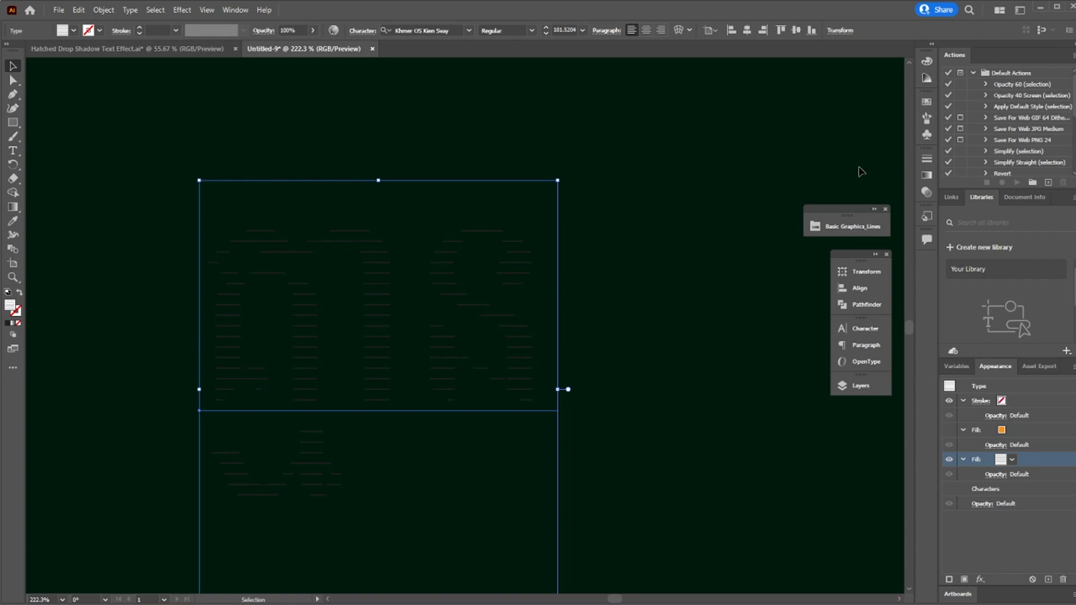
Edit the 10 lpi 10% pattern so all its lines have a white stroke, save it, and reselect the text
{"action": "left_click", "coordinate": [925, 102]}
{"action": "double_click", "coordinate": [788, 161]}
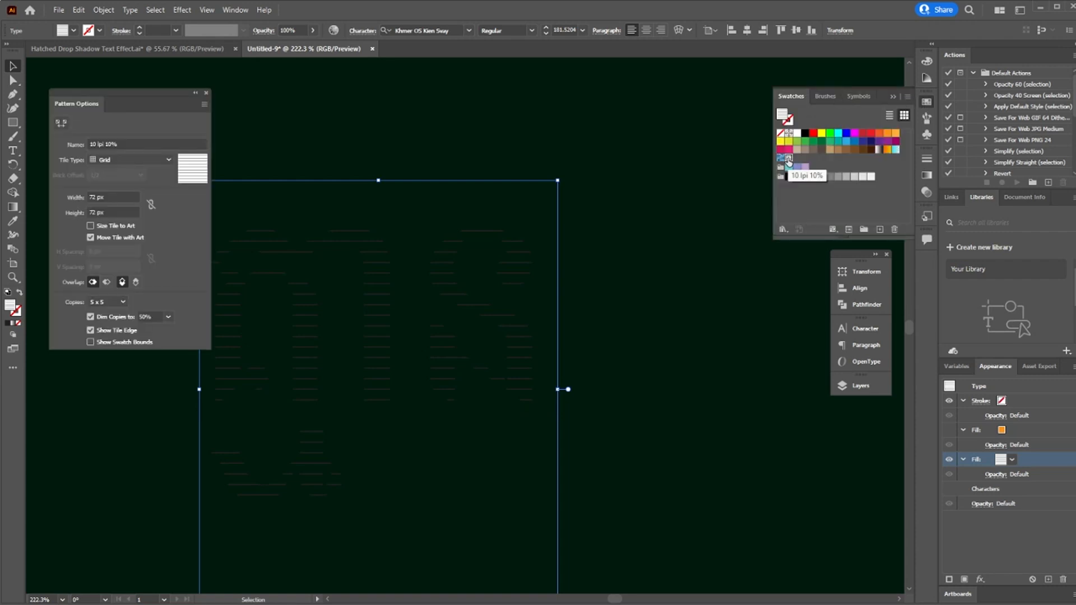
{"action": "key", "text": "ctrl+a"}
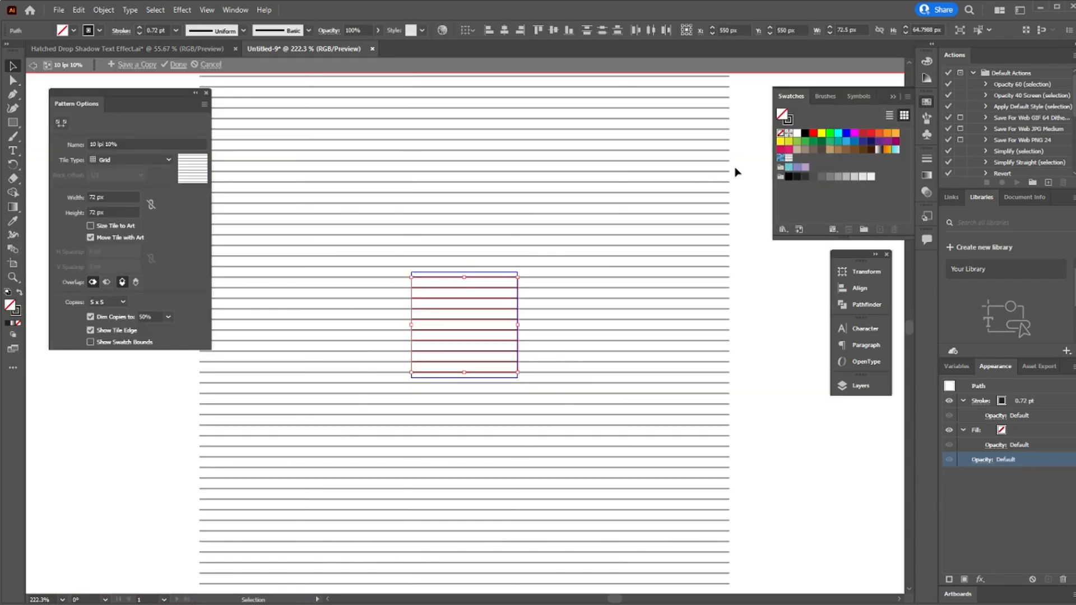
{"action": "left_click", "coordinate": [796, 133]}
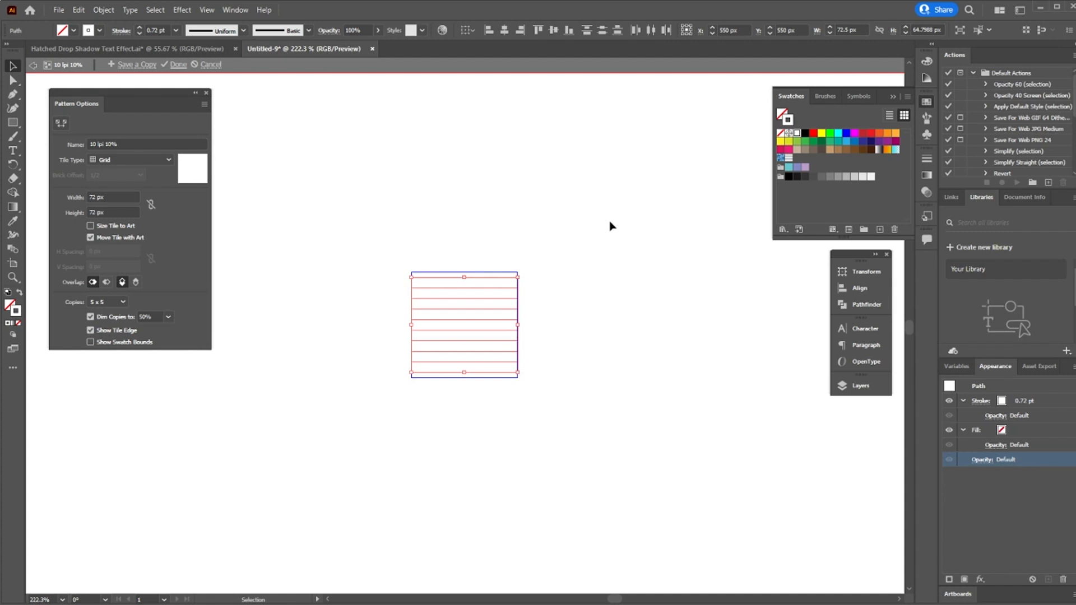
{"action": "left_click", "coordinate": [177, 64]}
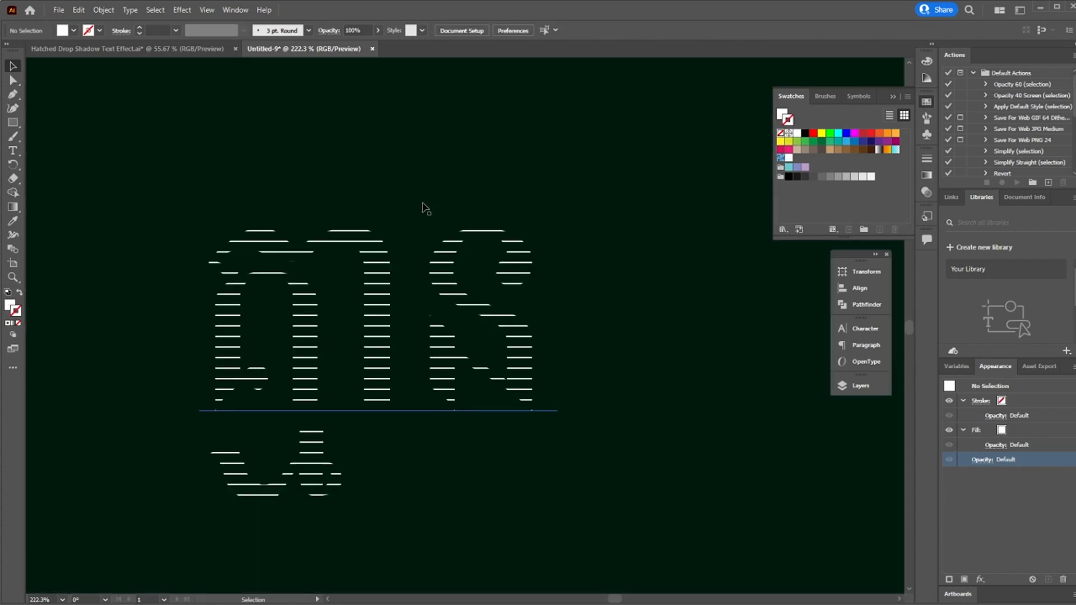
{"action": "left_click", "coordinate": [386, 279]}
{"action": "left_click", "coordinate": [920, 102]}
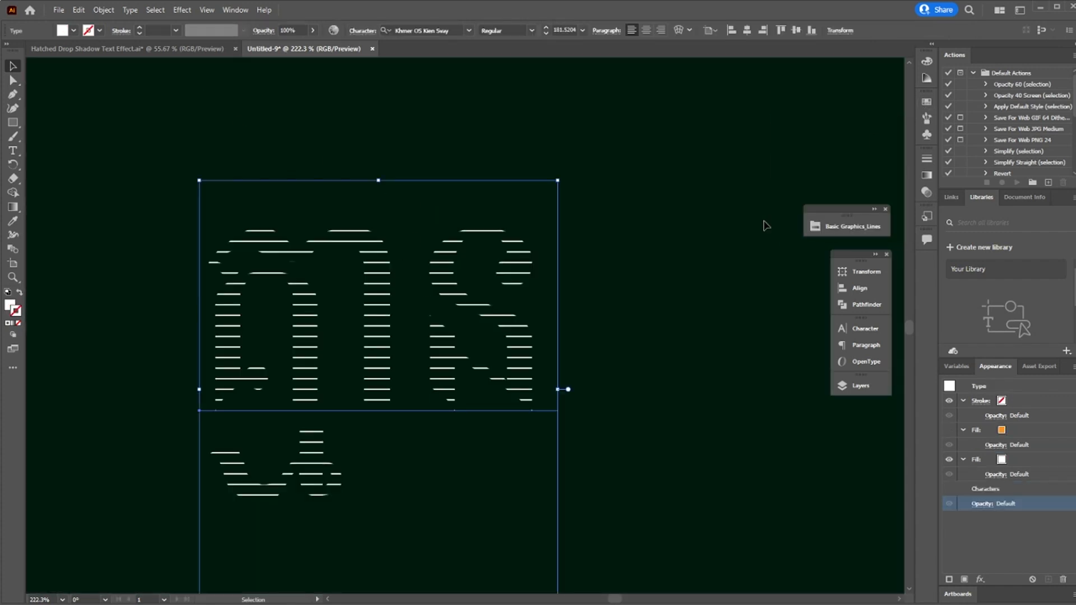
Make the text's orange fill visible again
{"action": "scroll", "coordinate": [668, 301], "scroll_direction": "down", "scroll_amount": 5}
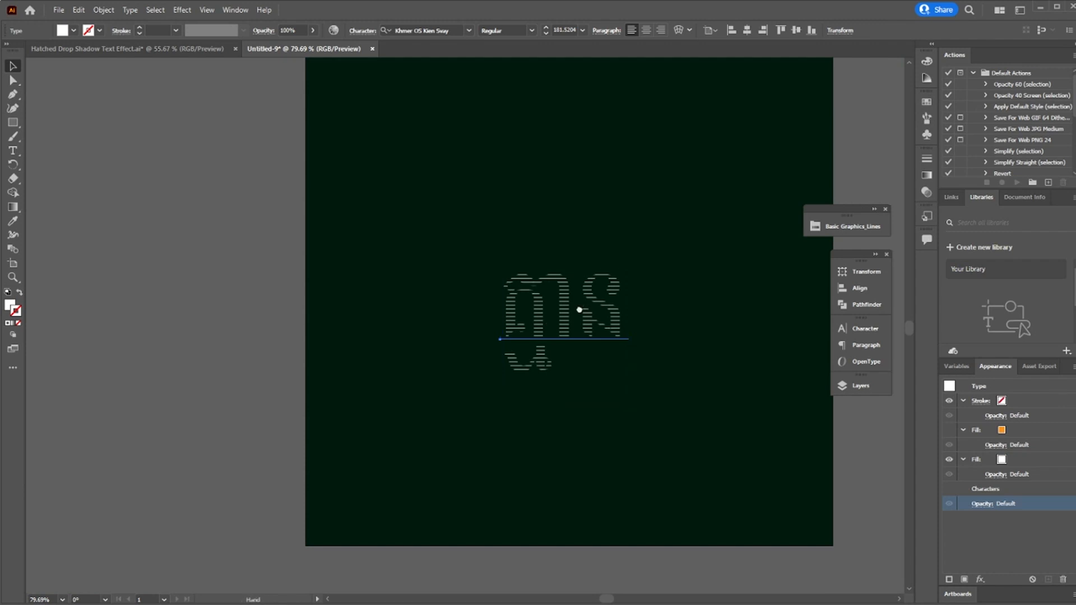
{"action": "left_click_drag", "start_coordinate": [579, 307], "coordinate": [649, 358]}
{"action": "left_click", "coordinate": [948, 430]}
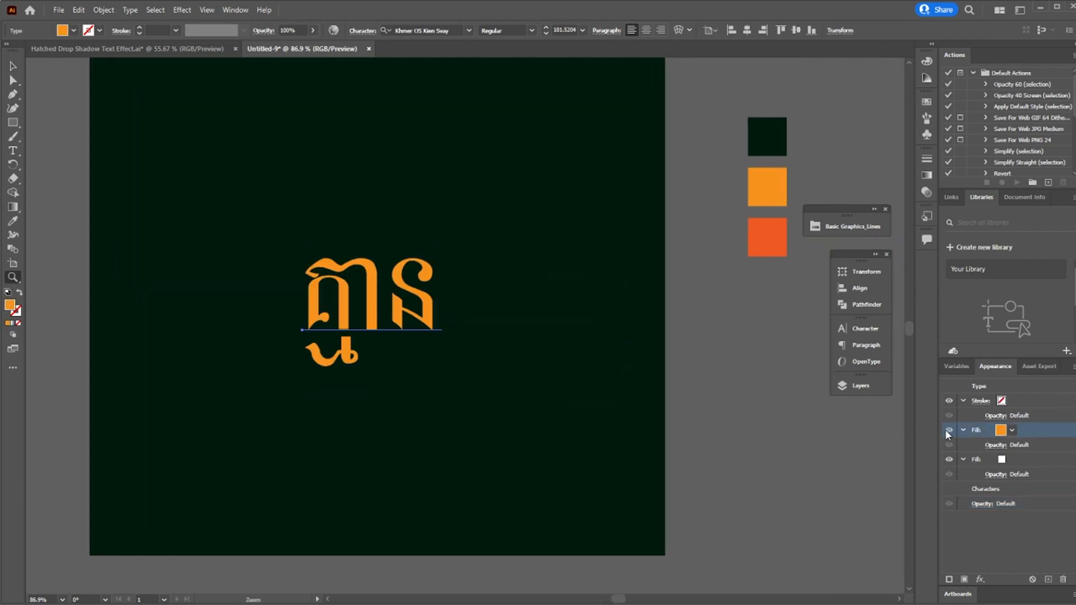
Add a Transform effect to the striped fill, moving it 10 px horizontally and 10 px vertically
{"action": "left_click", "coordinate": [1000, 457]}
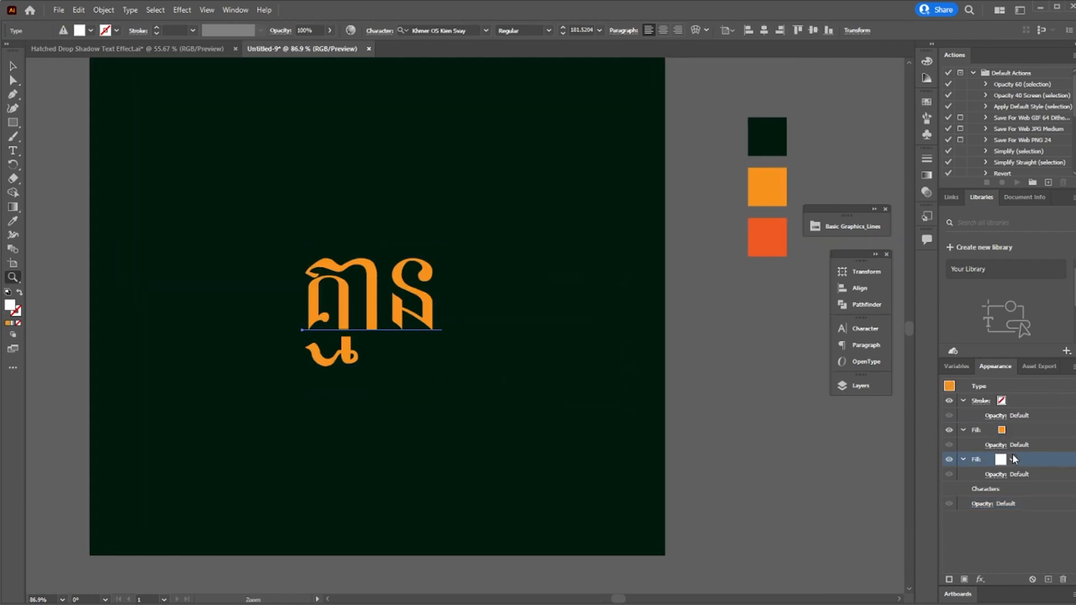
{"action": "left_click", "coordinate": [978, 578]}
{"action": "mouse_move", "coordinate": [996, 343]}
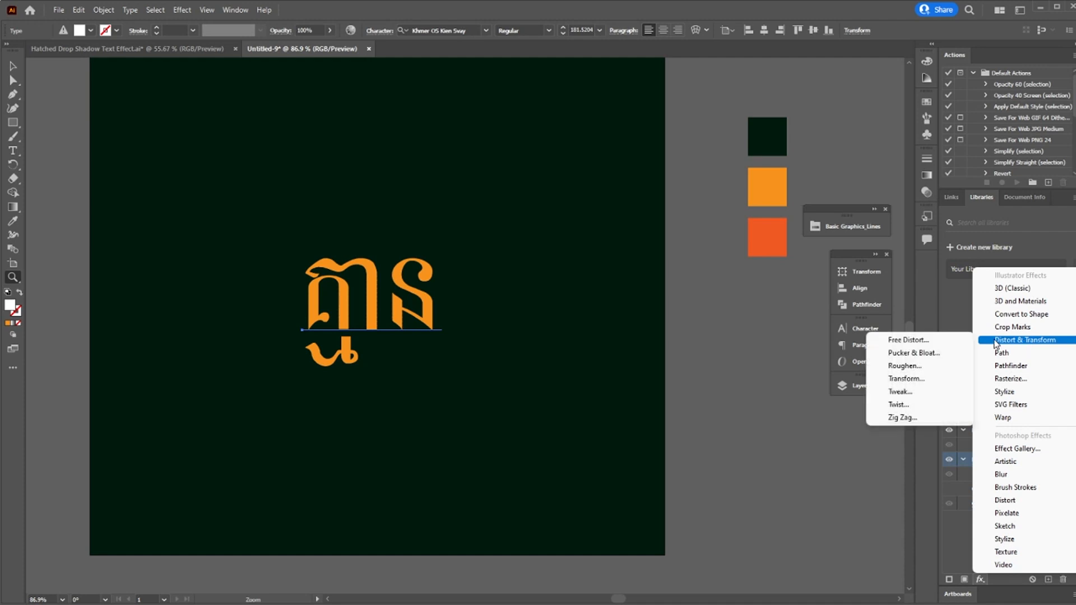
{"action": "left_click", "coordinate": [906, 379]}
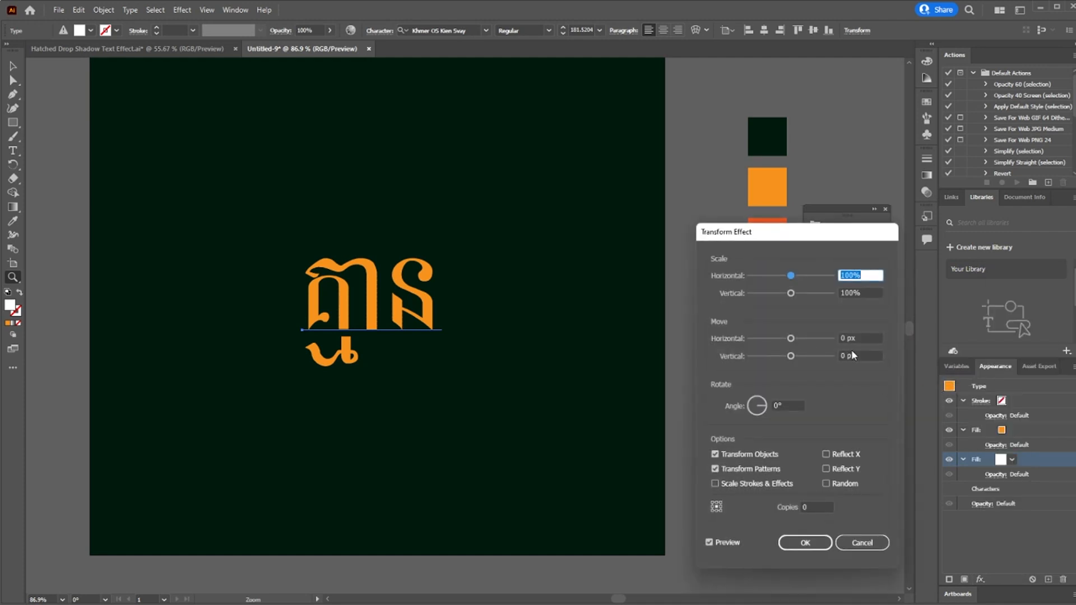
{"action": "left_click", "coordinate": [864, 338]}
{"action": "key", "text": "shift+Up"}
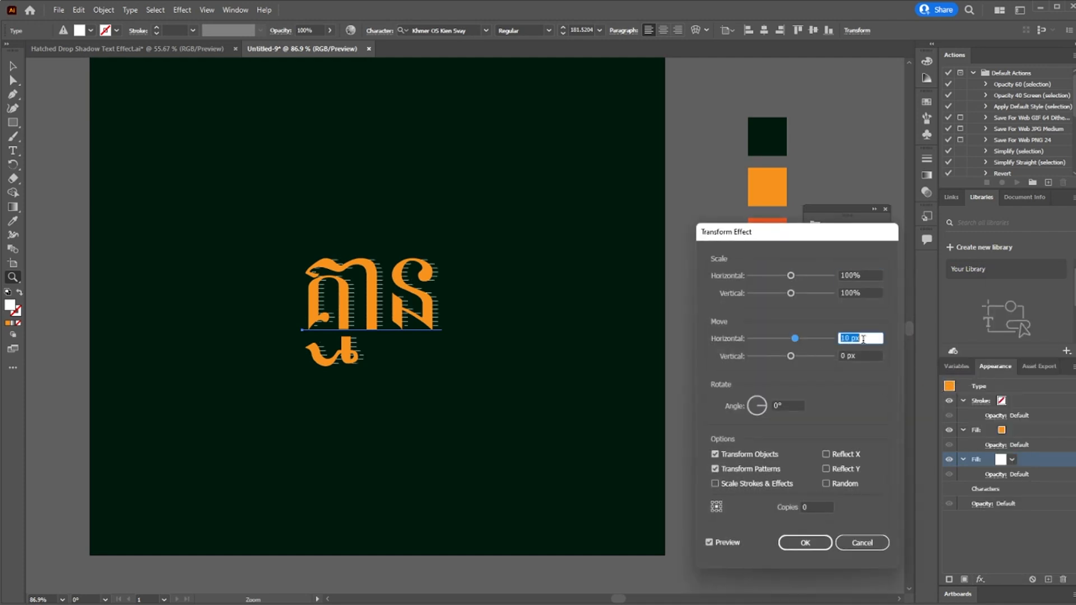
{"action": "left_click", "coordinate": [861, 351]}
{"action": "key", "text": "shift+Up"}
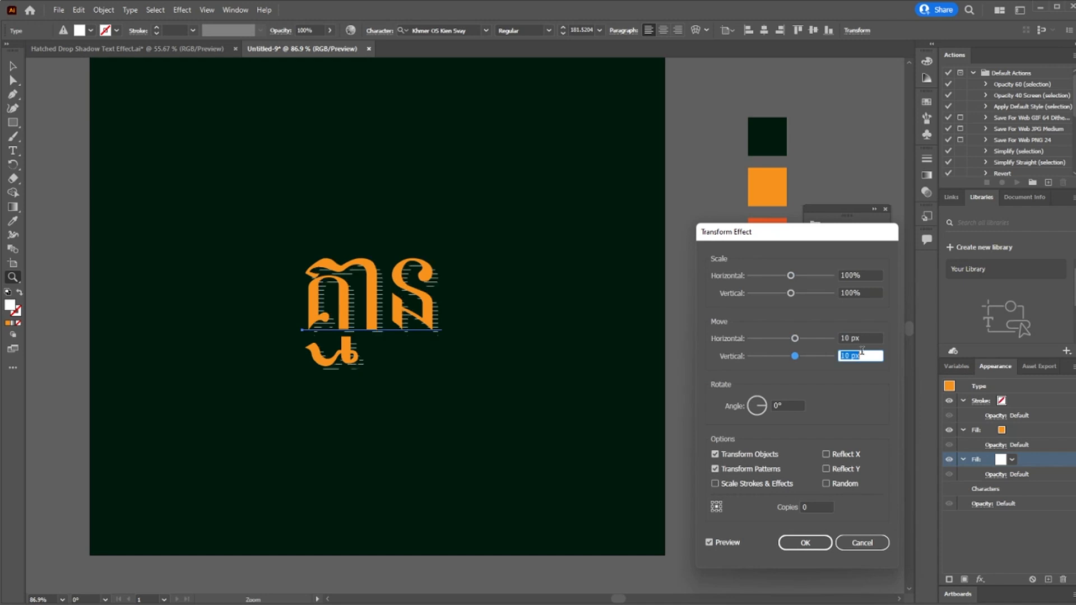
{"action": "left_click", "coordinate": [805, 543]}
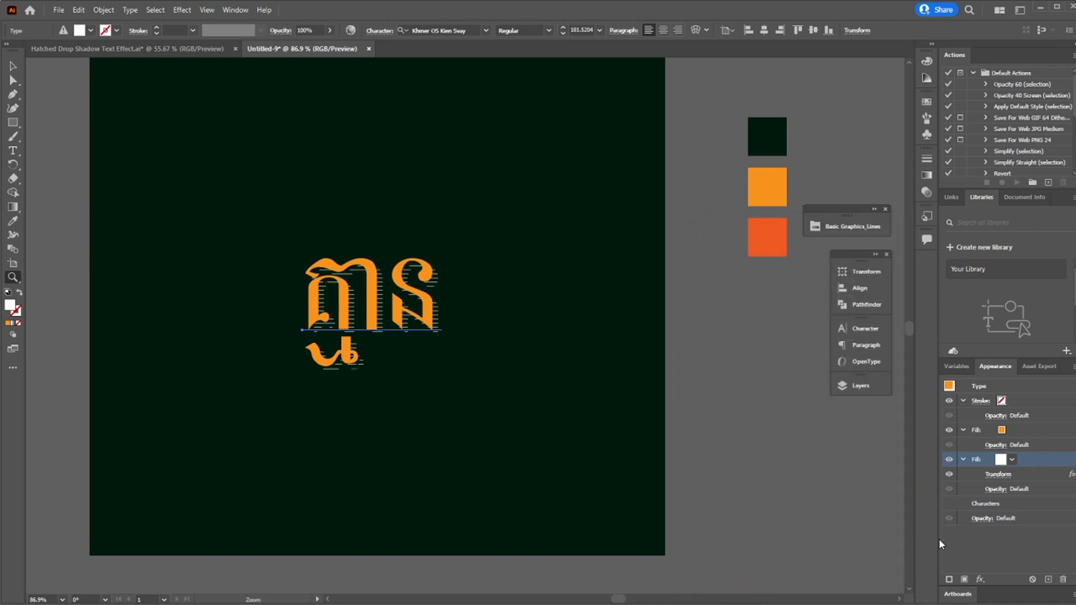
Add a second Transform effect to the striped fill, applied only to patterns and not objects, with a rotation of -50°
{"action": "left_click", "coordinate": [979, 579]}
{"action": "mouse_move", "coordinate": [1009, 339]}
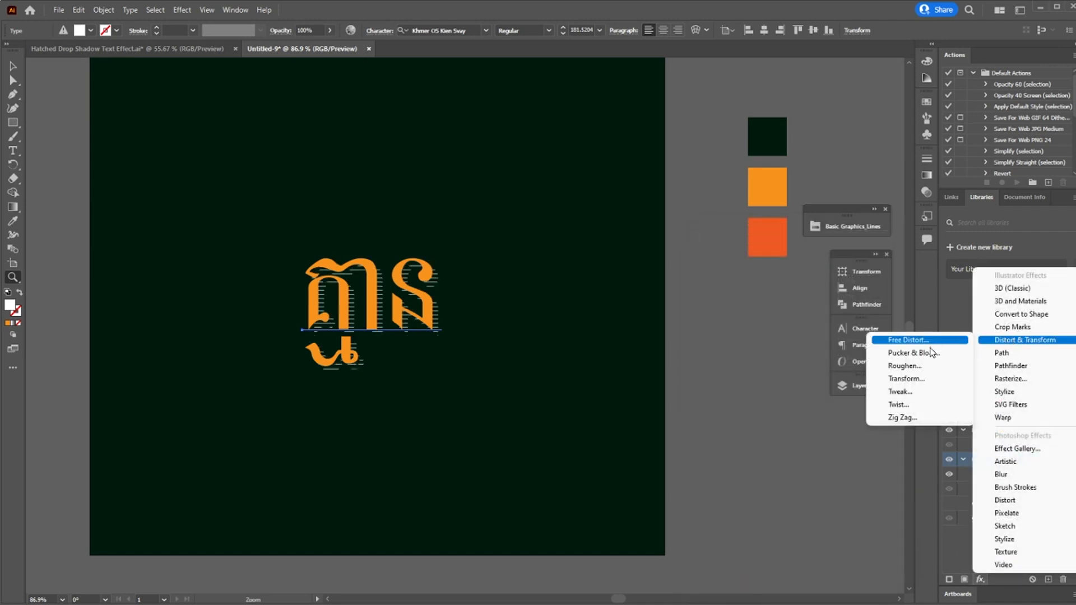
{"action": "left_click", "coordinate": [921, 379]}
{"action": "left_click", "coordinate": [583, 330]}
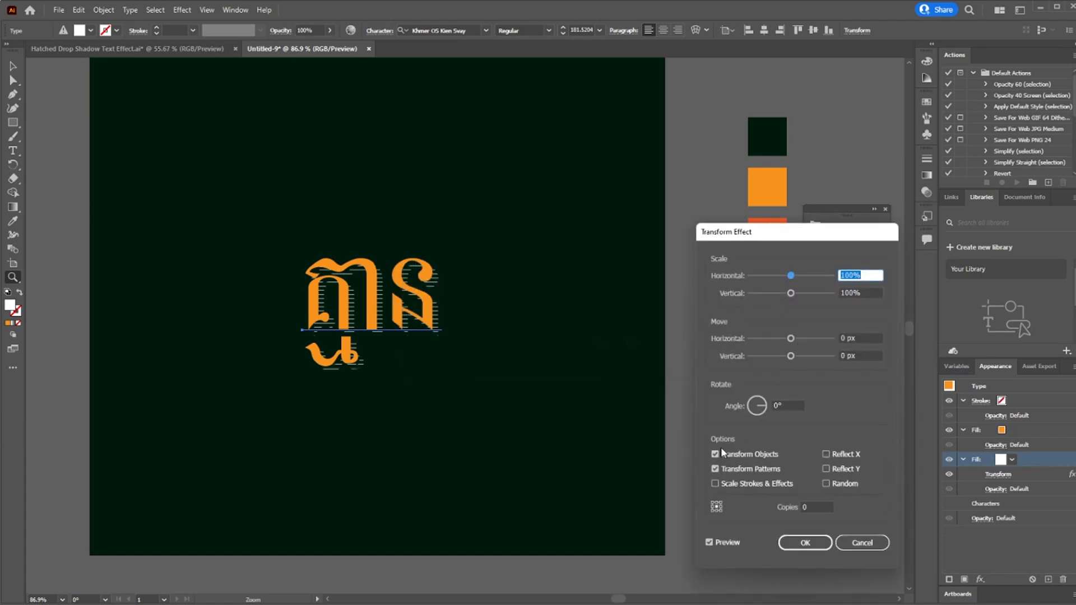
{"action": "left_click", "coordinate": [715, 454]}
{"action": "left_click", "coordinate": [790, 405]}
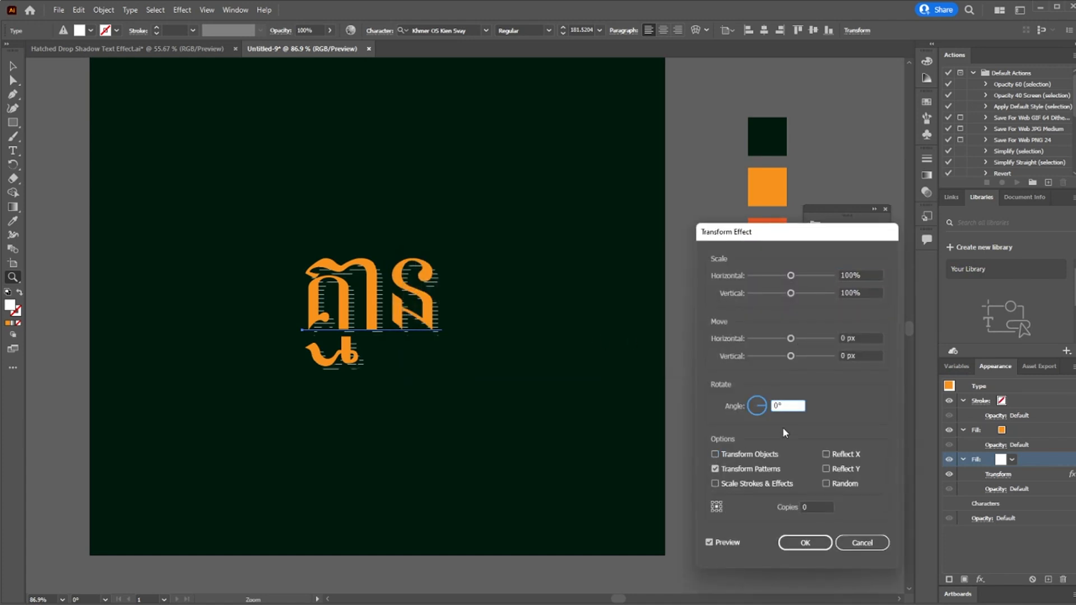
{"action": "key", "text": "shift+Down"}
{"action": "key", "text": "shift+Down"}
{"action": "key", "text": "shift+Down"}
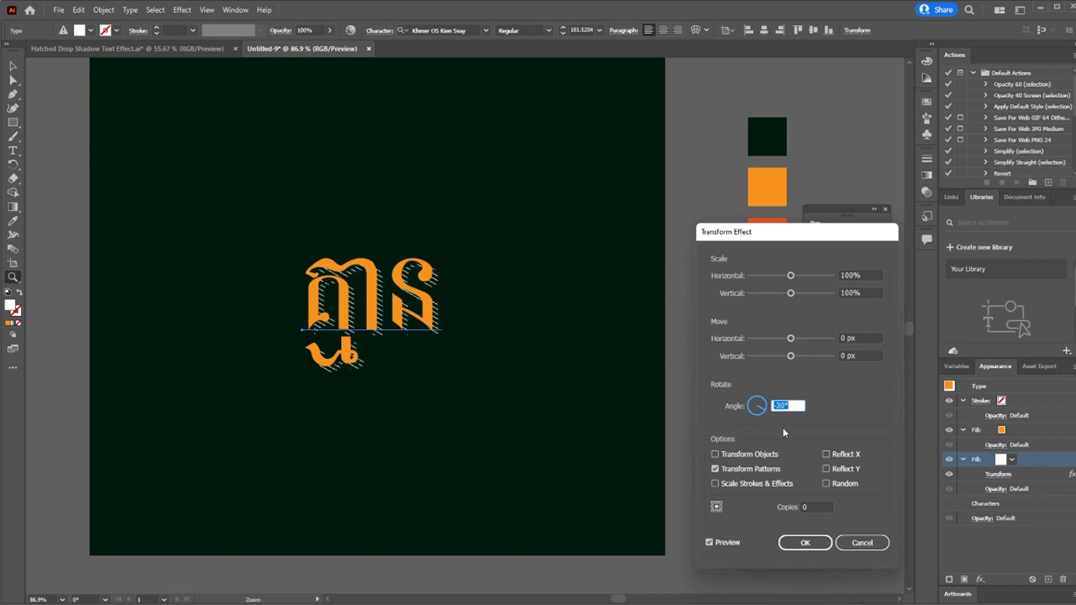
{"action": "key", "text": "shift+Down"}
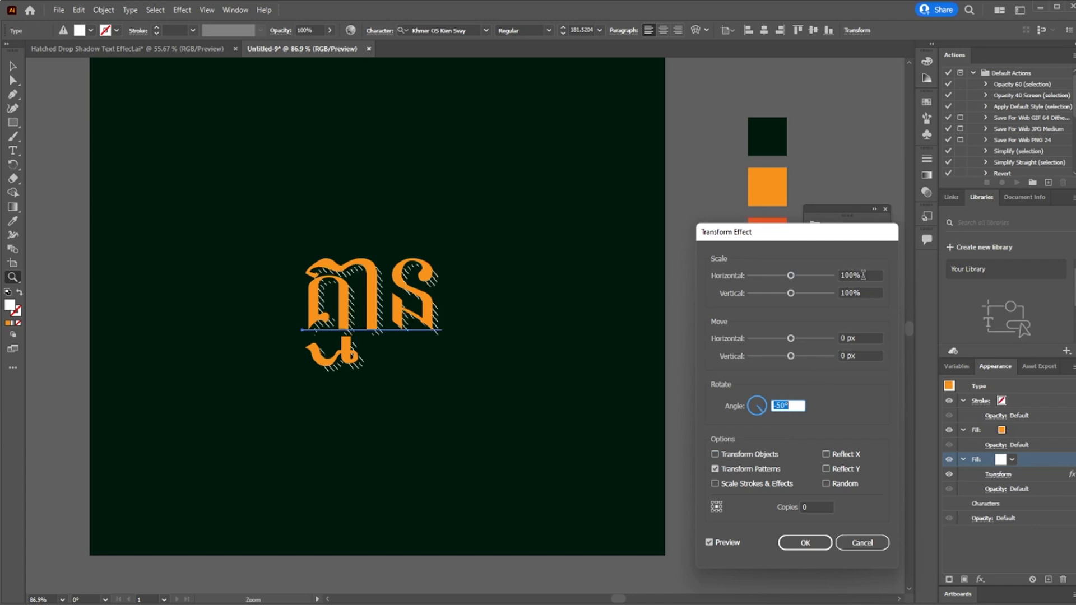
Scale the stripe pattern to 80% horizontally and 80% vertically, and apply the Transform effect
{"action": "left_click", "coordinate": [863, 275]}
{"action": "key", "text": "shift+Down"}
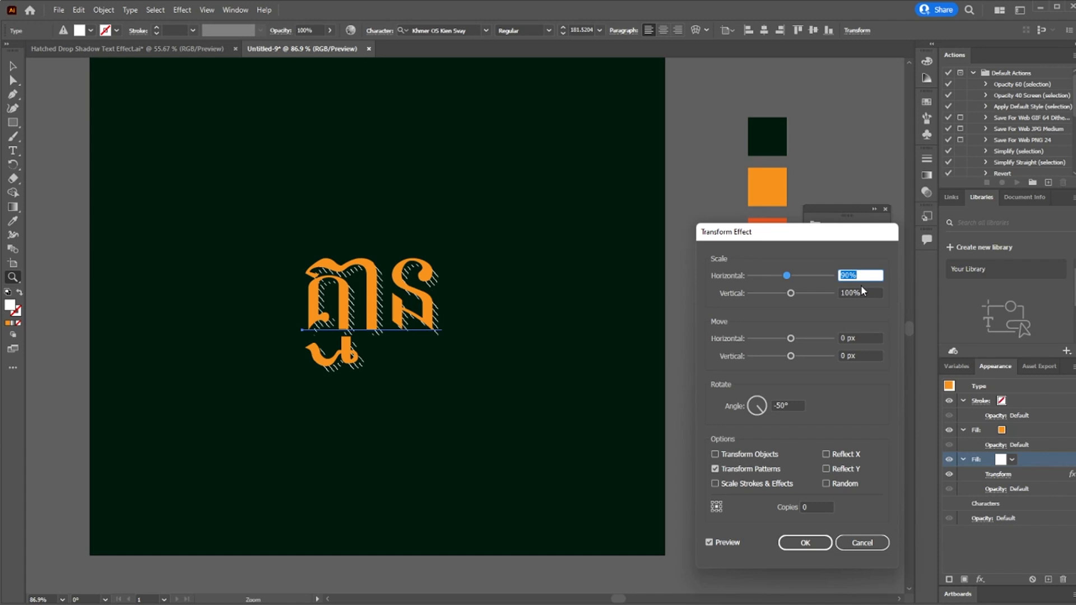
{"action": "left_click", "coordinate": [866, 292]}
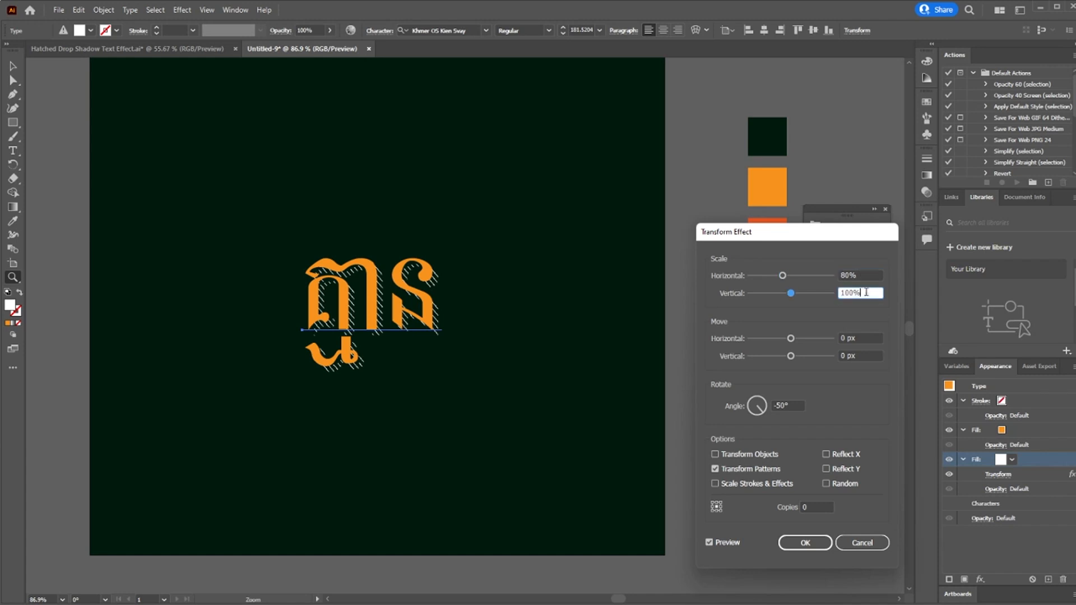
{"action": "key", "text": "shift+Down"}
{"action": "key", "text": "shift+Down"}
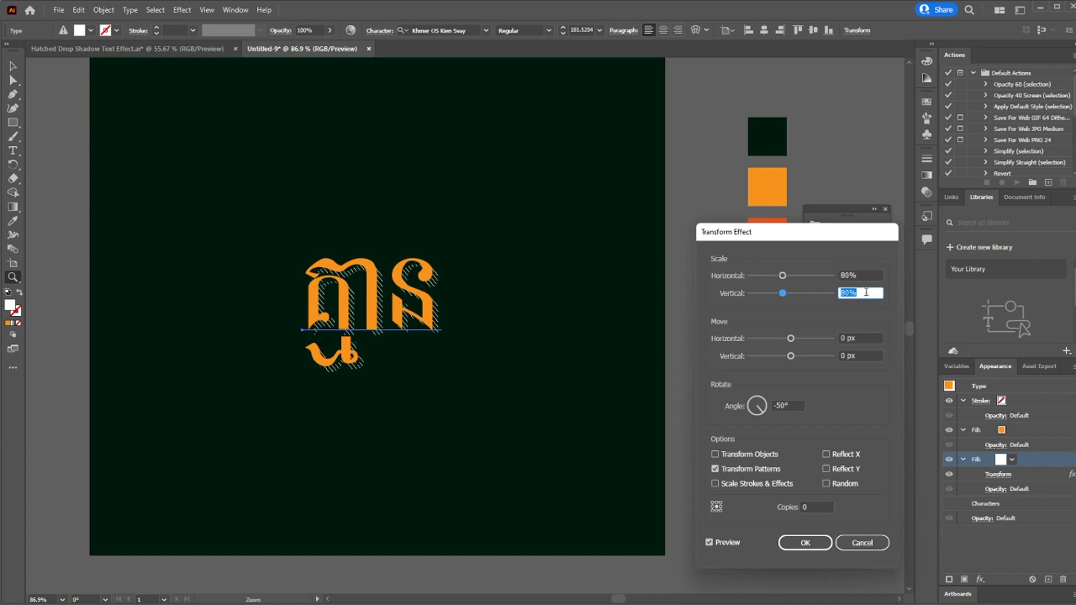
{"action": "left_click", "coordinate": [805, 542]}
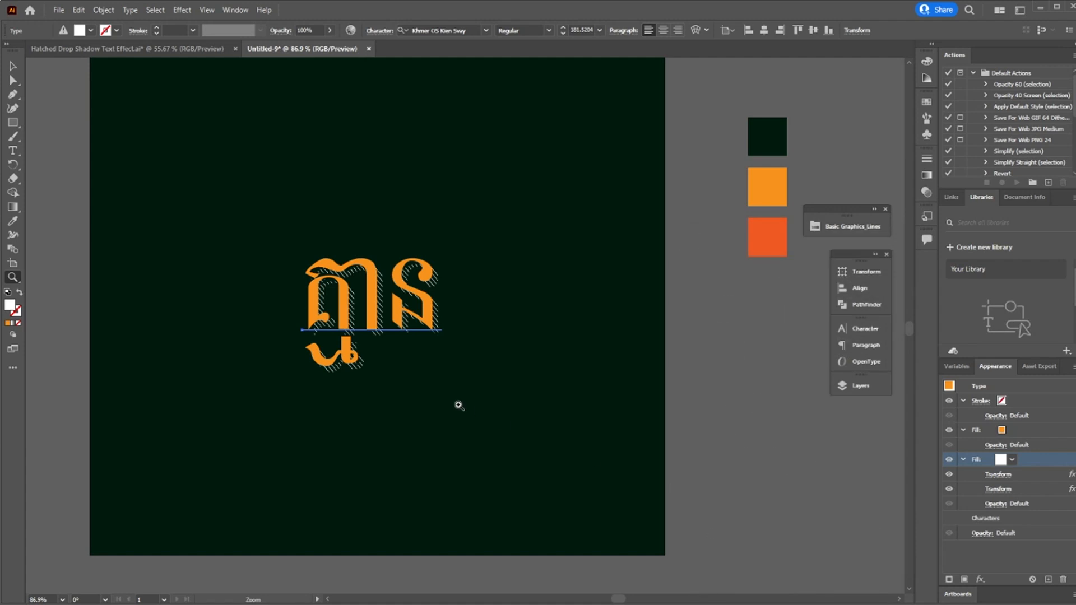
Give the text a stroke in the dark green sampled from the background and set its weight to 3 pt
{"action": "left_click", "coordinate": [996, 399]}
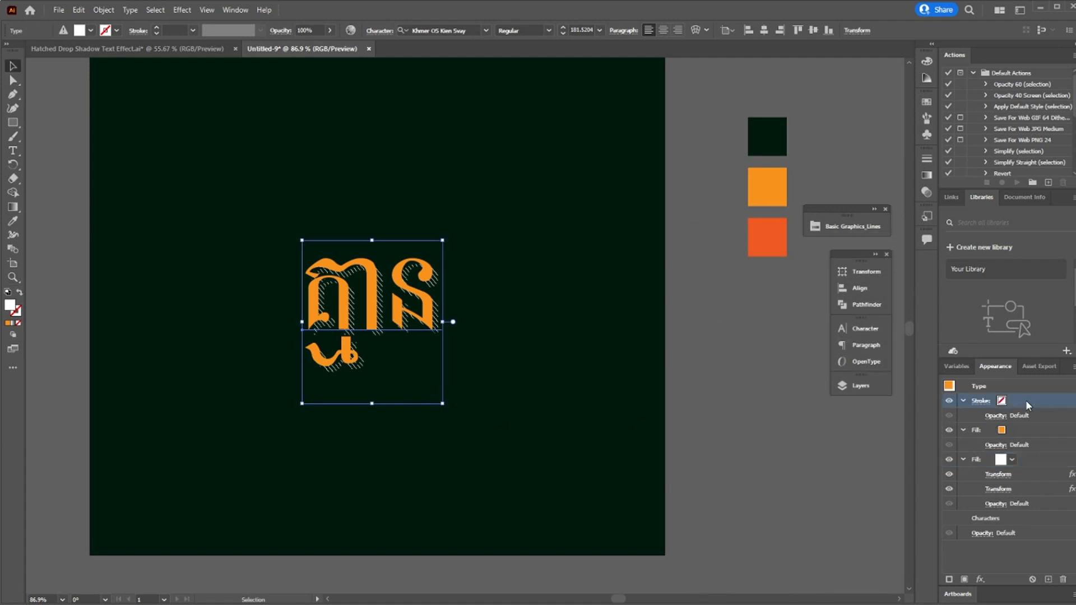
{"action": "left_click_drag", "start_coordinate": [566, 356], "coordinate": [566, 428]}
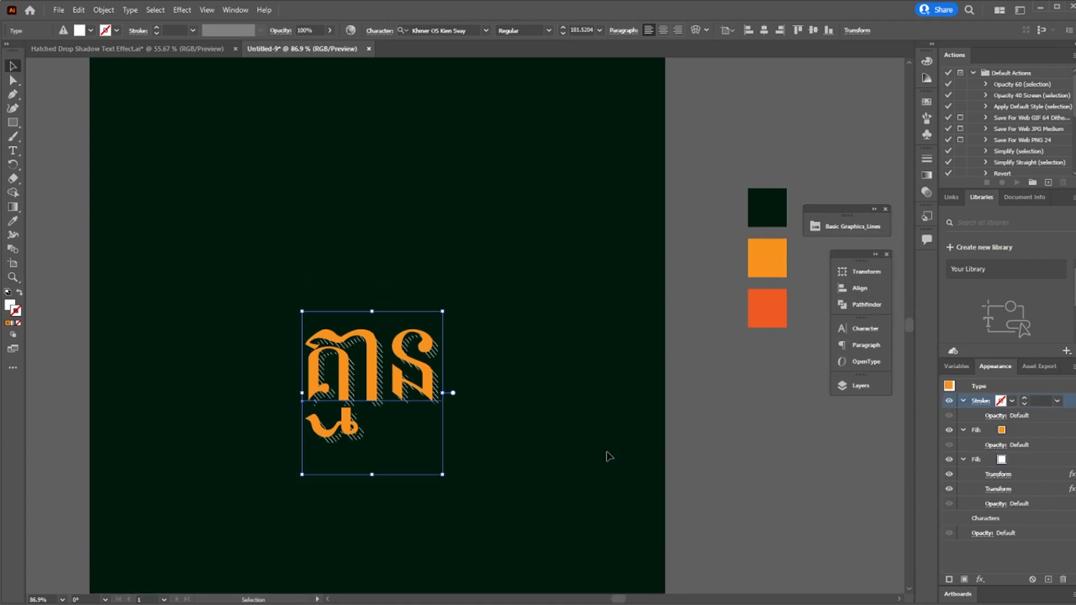
{"action": "key", "text": "i"}
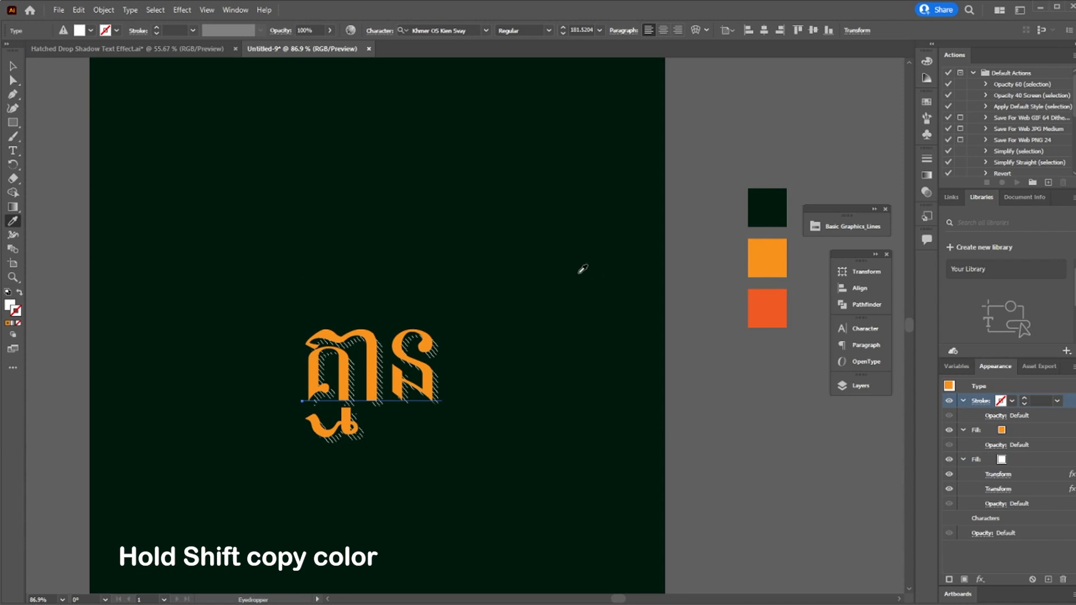
{"action": "left_click", "coordinate": [582, 268], "text": "shift"}
{"action": "key", "text": "v"}
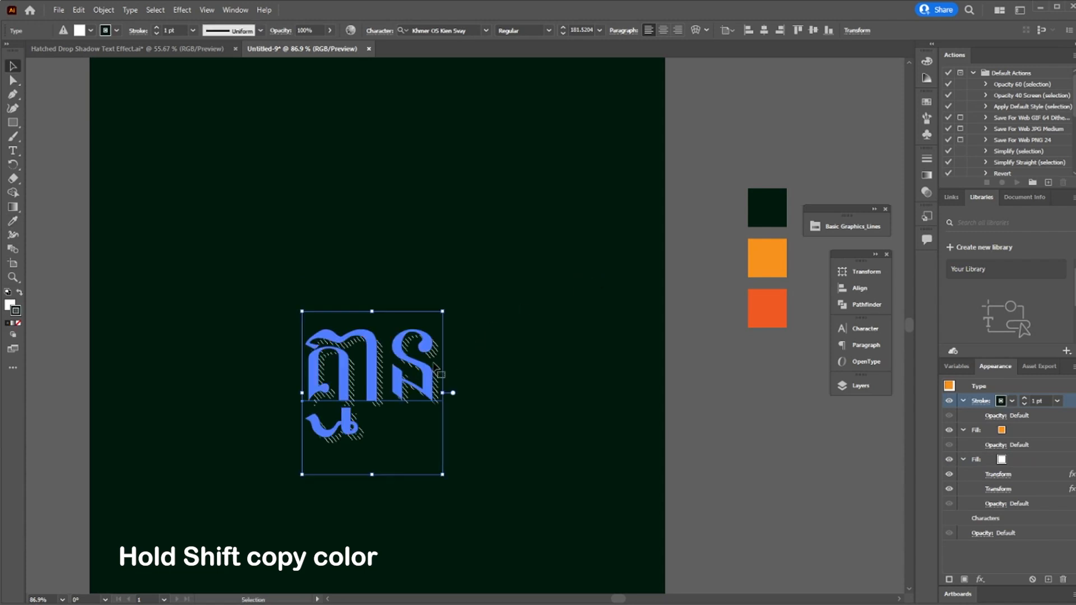
{"action": "left_click", "coordinate": [1023, 398]}
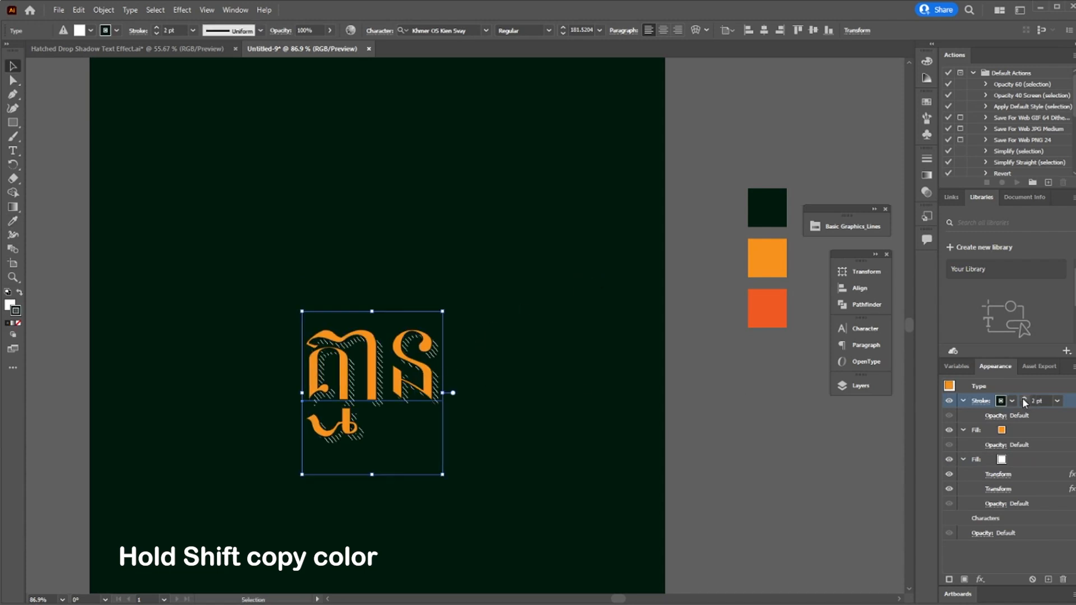
{"action": "left_click", "coordinate": [1023, 399]}
{"action": "left_click", "coordinate": [616, 389]}
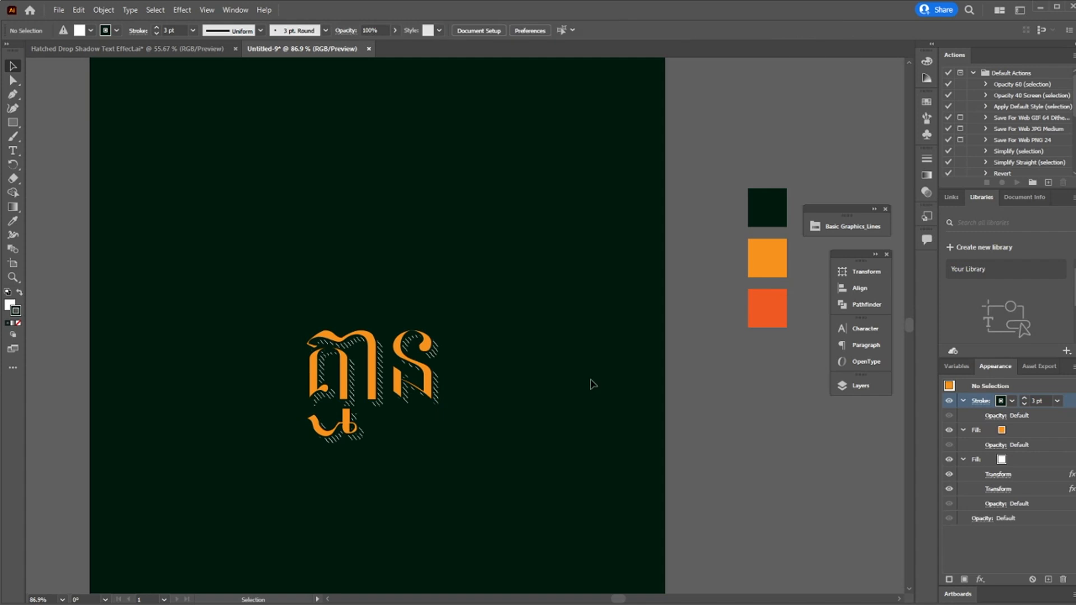
Append "មួយ" to the end of the Khmer word using the Khmer keyboard layout
{"action": "key", "text": "z"}
{"action": "left_click_drag", "start_coordinate": [394, 365], "coordinate": [519, 408]}
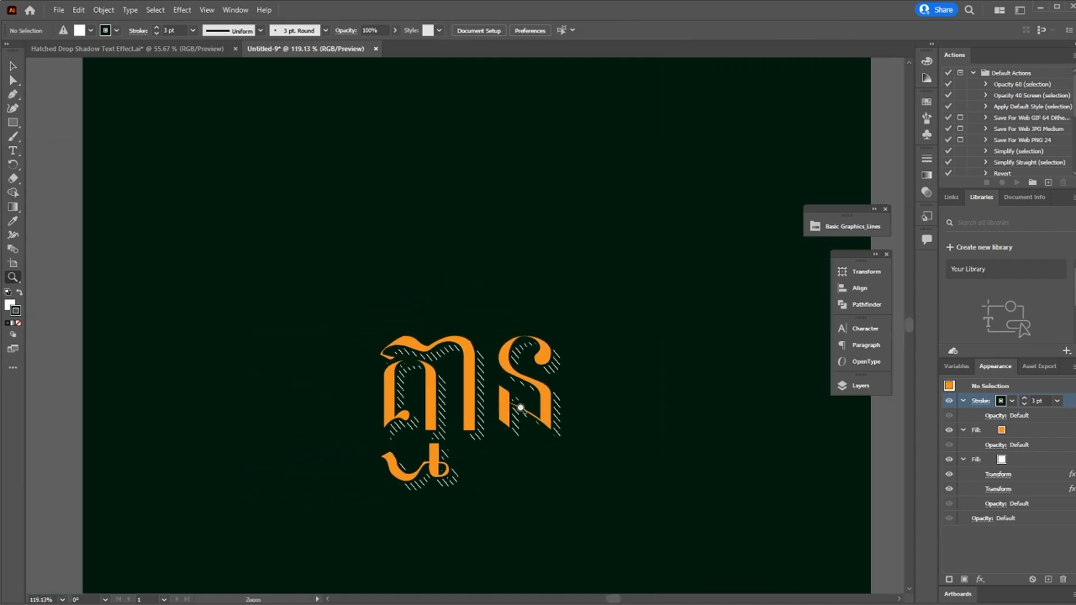
{"action": "key", "text": "v"}
{"action": "key", "text": "space"}
{"action": "left_click_drag", "start_coordinate": [607, 443], "coordinate": [565, 423]}
{"action": "key", "text": "t"}
{"action": "left_click", "coordinate": [494, 394]}
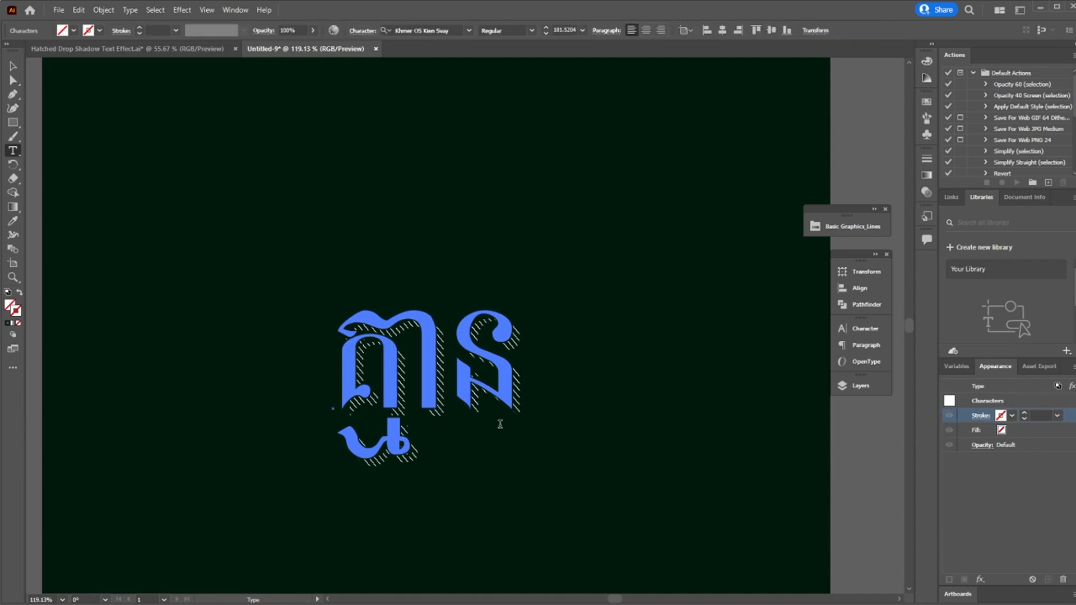
{"action": "key", "text": "super+space"}
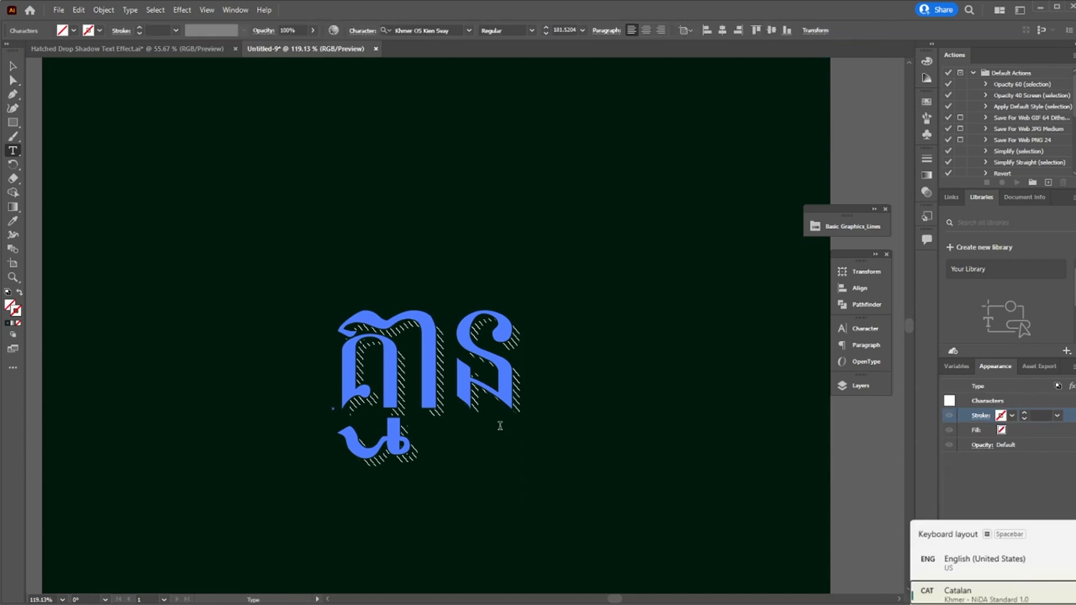
{"action": "type", "text": "ម្ឃយ"}
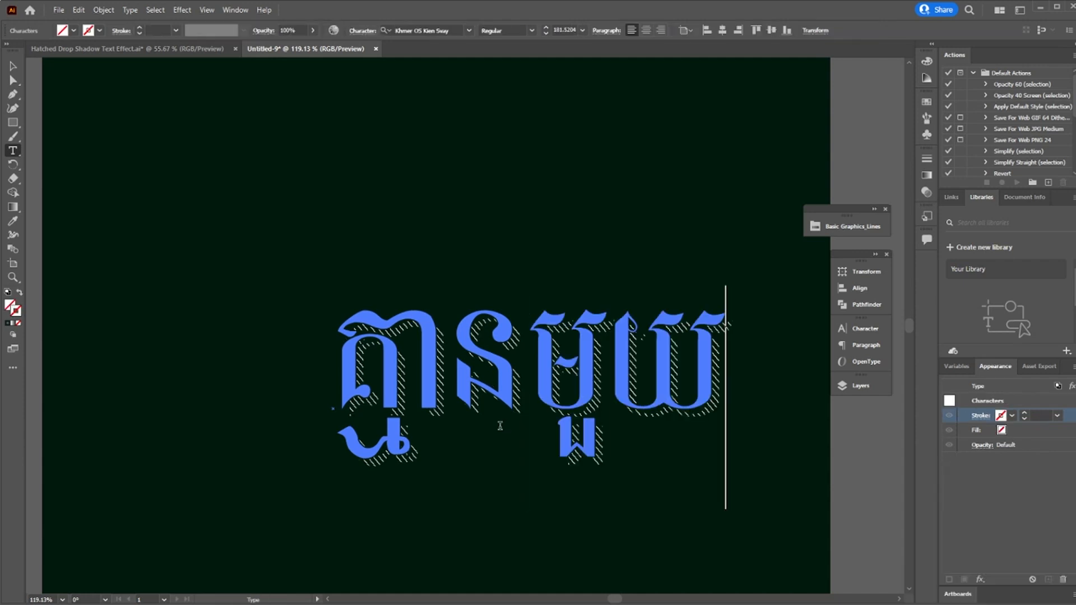
{"action": "key", "text": "Escape"}
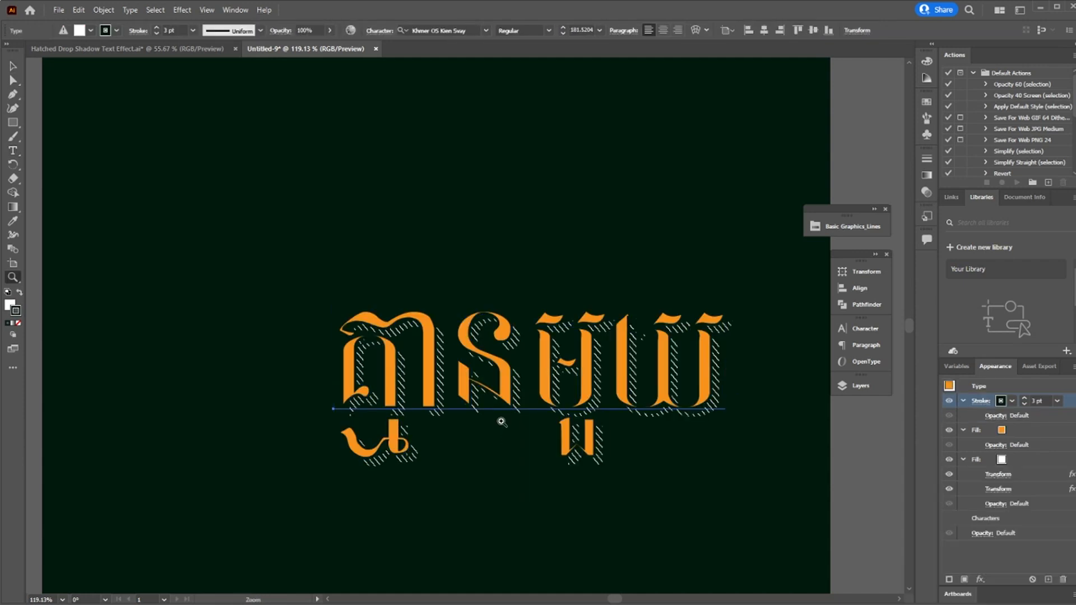
Move the extended text up and to the left, near the middle of the artboard, and deselect it
{"action": "key", "text": "z"}
{"action": "left_click_drag", "start_coordinate": [499, 432], "coordinate": [383, 440]}
{"action": "key", "text": "v"}
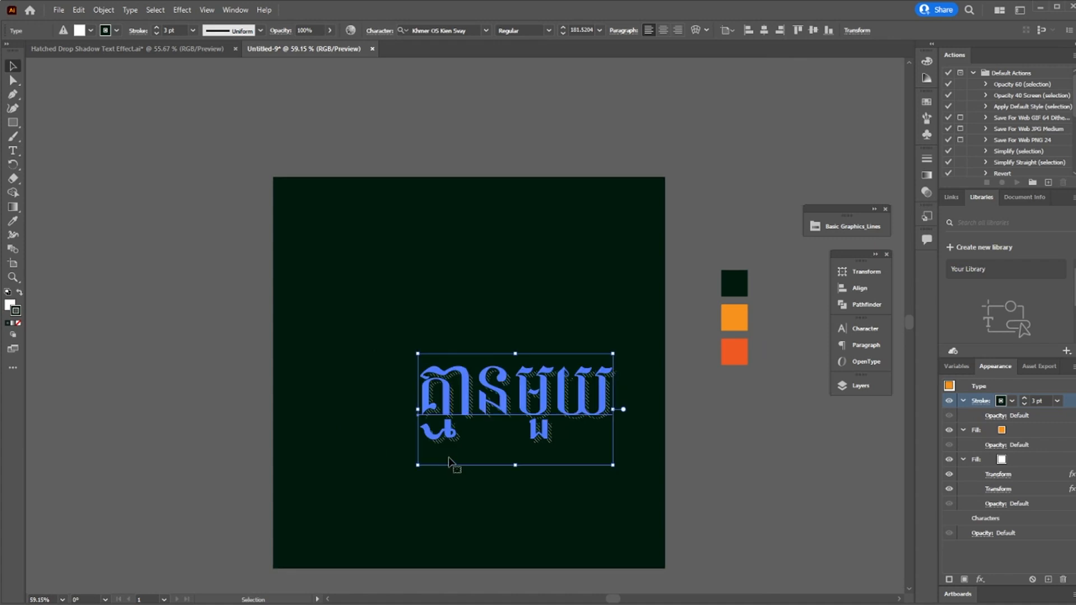
{"action": "left_click_drag", "start_coordinate": [484, 401], "coordinate": [430, 371]}
{"action": "left_click", "coordinate": [481, 467]}
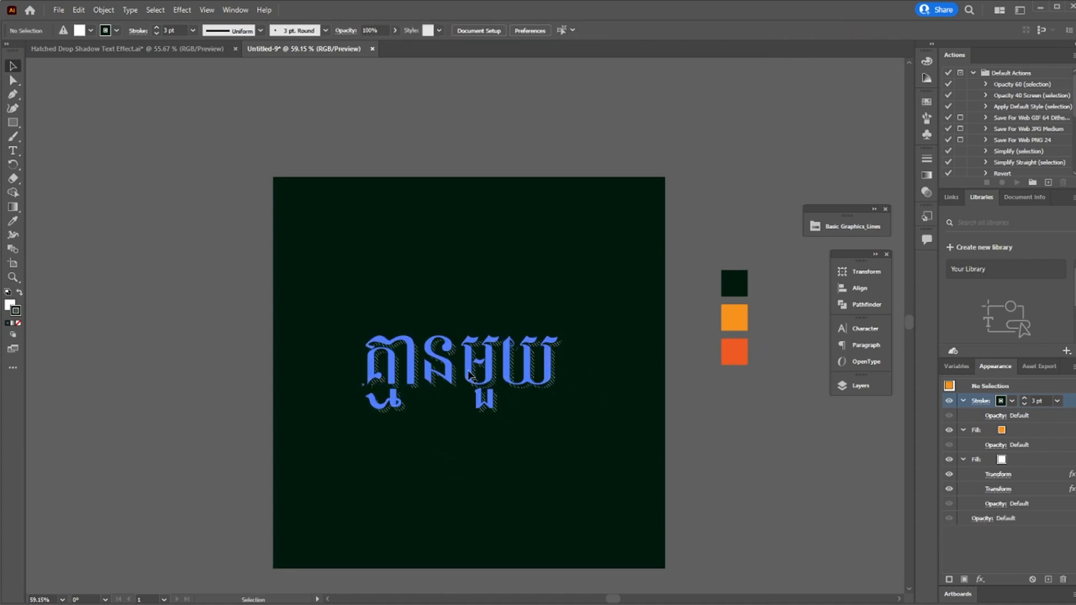
Duplicate the text straight below the original and replace the copy's wording with "រៀលទេ"
{"action": "left_click", "coordinate": [468, 375]}
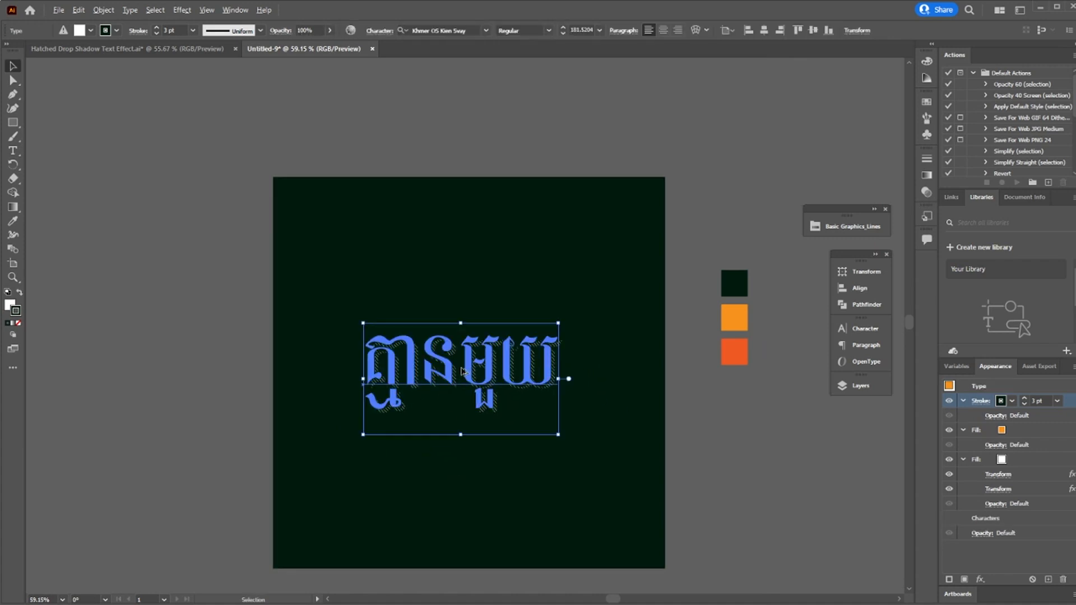
{"action": "left_click_drag", "start_coordinate": [461, 371], "coordinate": [461, 477]}
{"action": "double_click", "coordinate": [461, 476]}
{"action": "key", "text": "ctrl+a"}
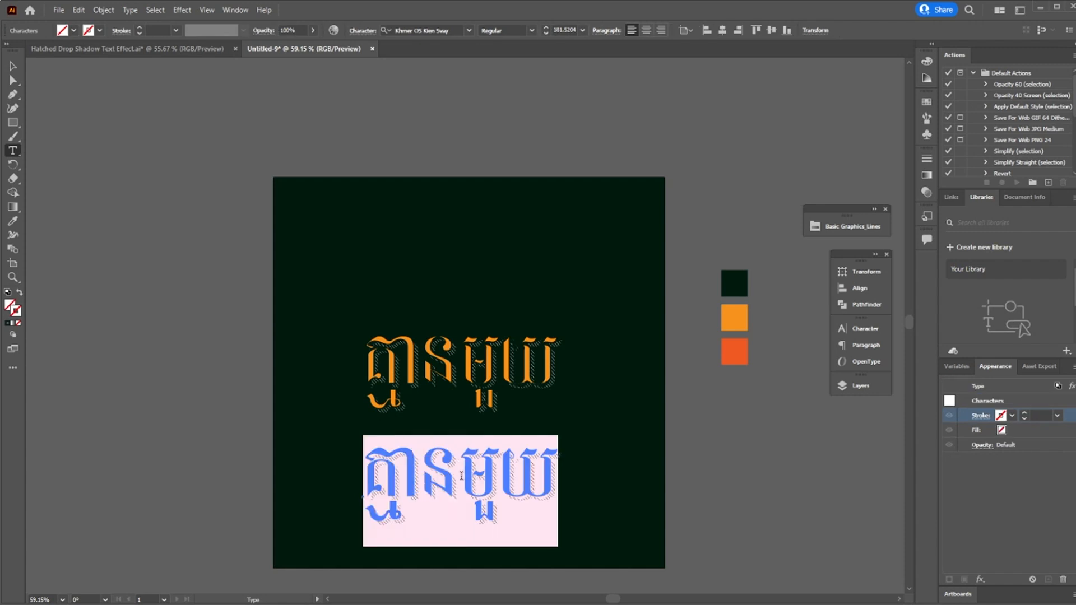
{"action": "type", "text": "រៀល"}
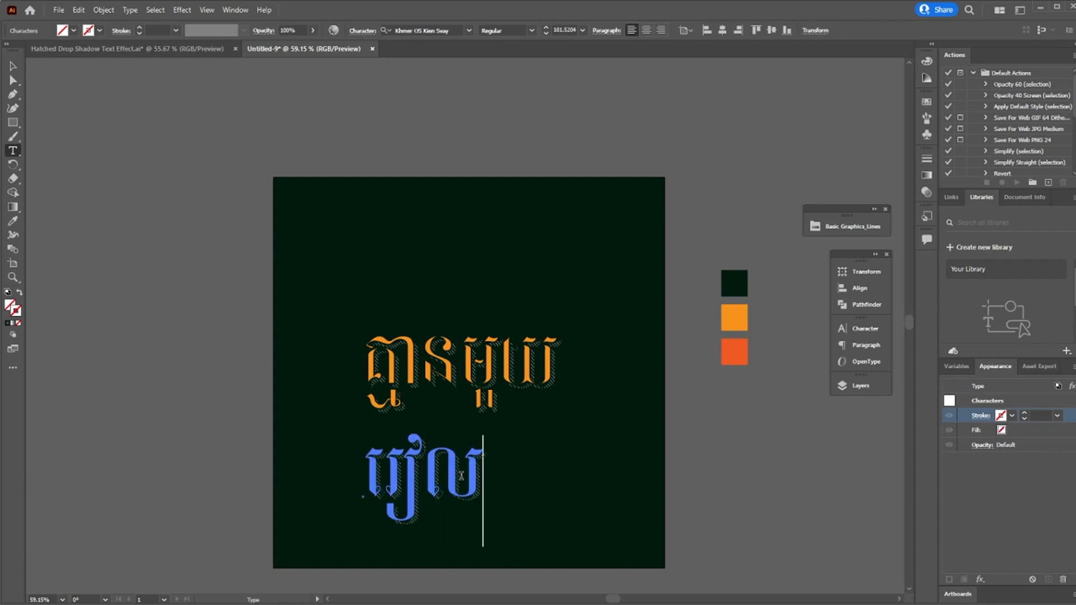
{"action": "type", "text": "ទេ"}
{"action": "key", "text": "Escape"}
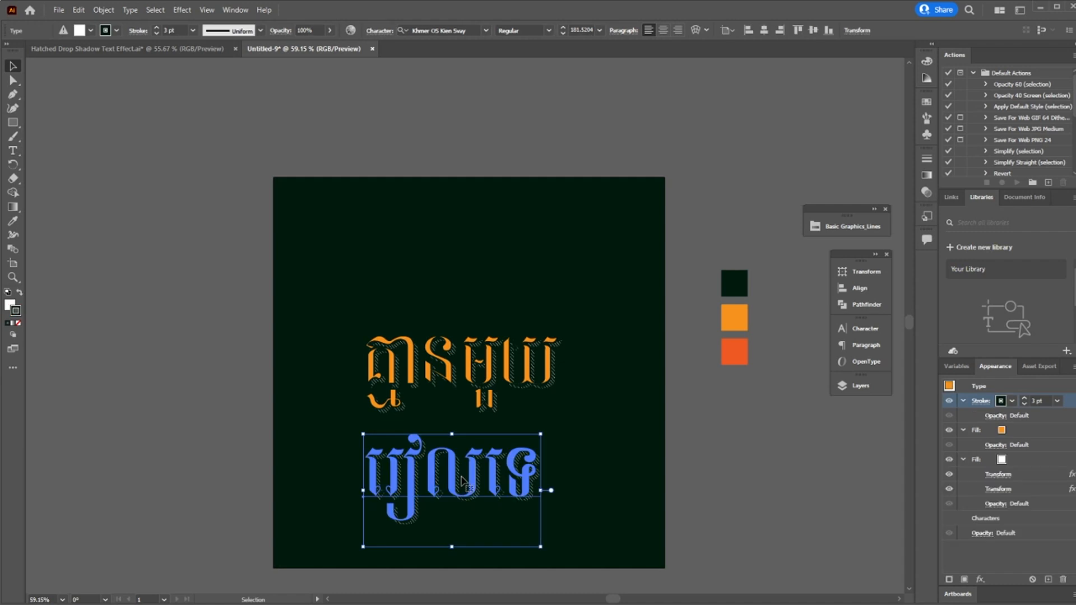
Move the second text line up and slightly right so it tucks closely under the first line
{"action": "double_click", "coordinate": [462, 386]}
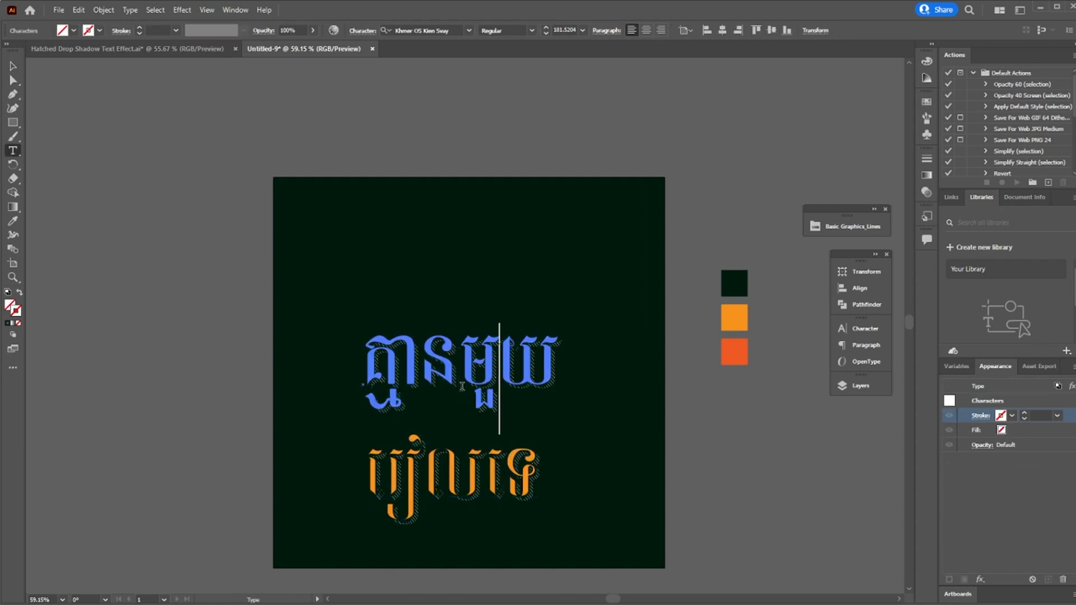
{"action": "key", "text": "Escape"}
{"action": "left_click_drag", "start_coordinate": [472, 473], "coordinate": [496, 441]}
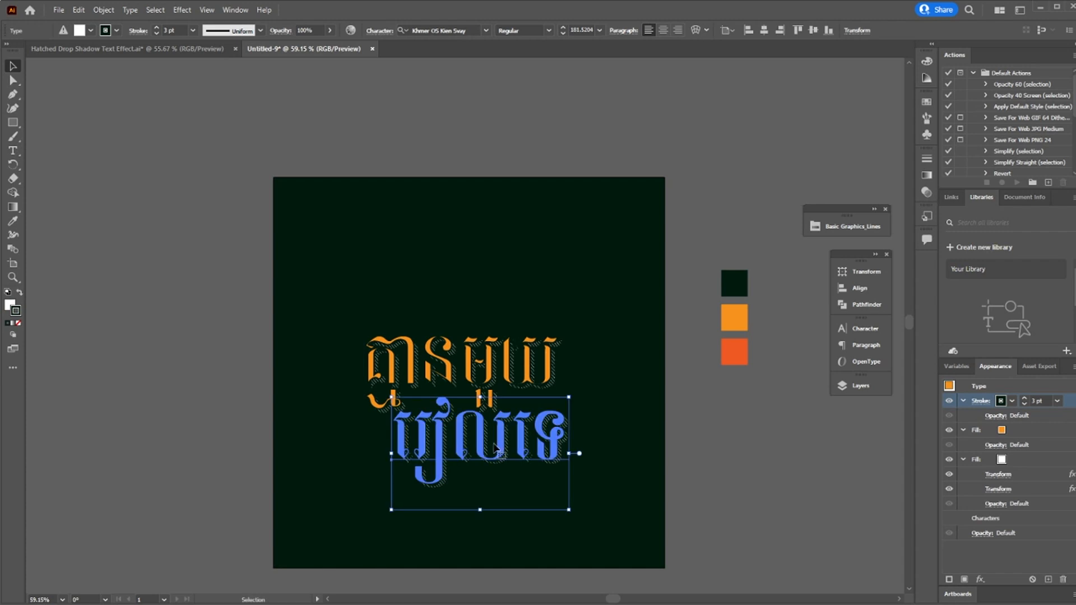
{"action": "left_click", "coordinate": [642, 476]}
Recolor the second line's orange fill with the red-orange sampled from the lowest color square
{"action": "key", "text": "z"}
{"action": "left_click_drag", "start_coordinate": [625, 481], "coordinate": [593, 467]}
{"action": "key", "text": "v"}
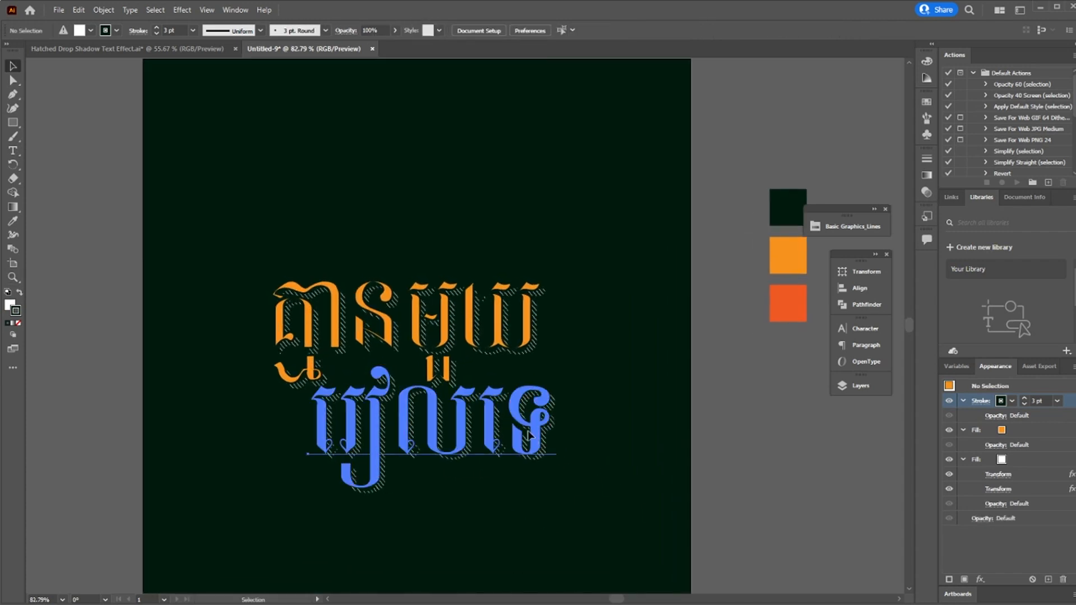
{"action": "left_click", "coordinate": [315, 412]}
{"action": "left_click", "coordinate": [1063, 431]}
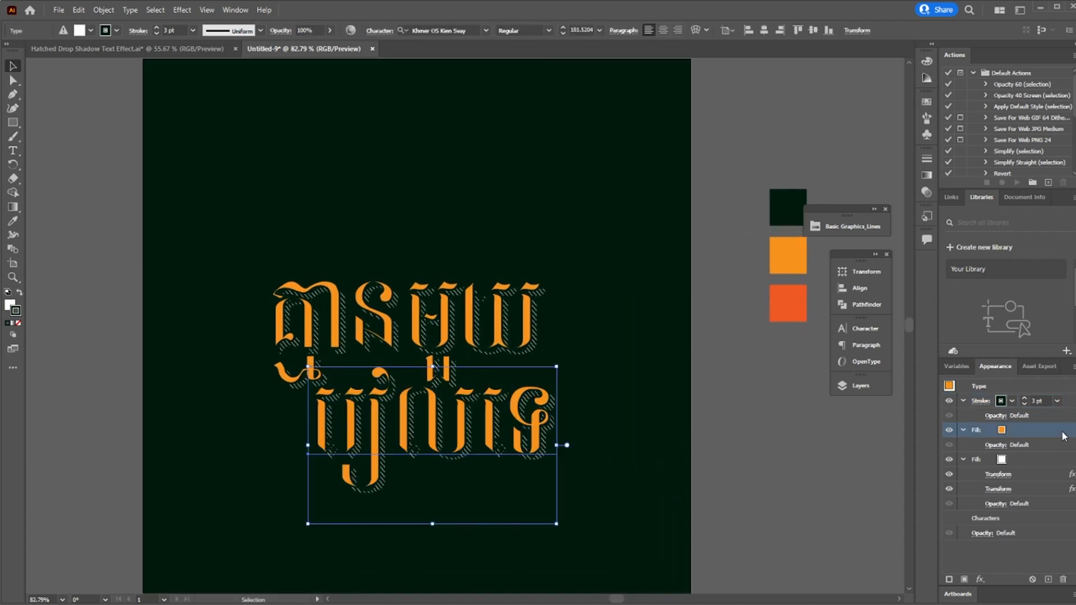
{"action": "left_click", "coordinate": [12, 221]}
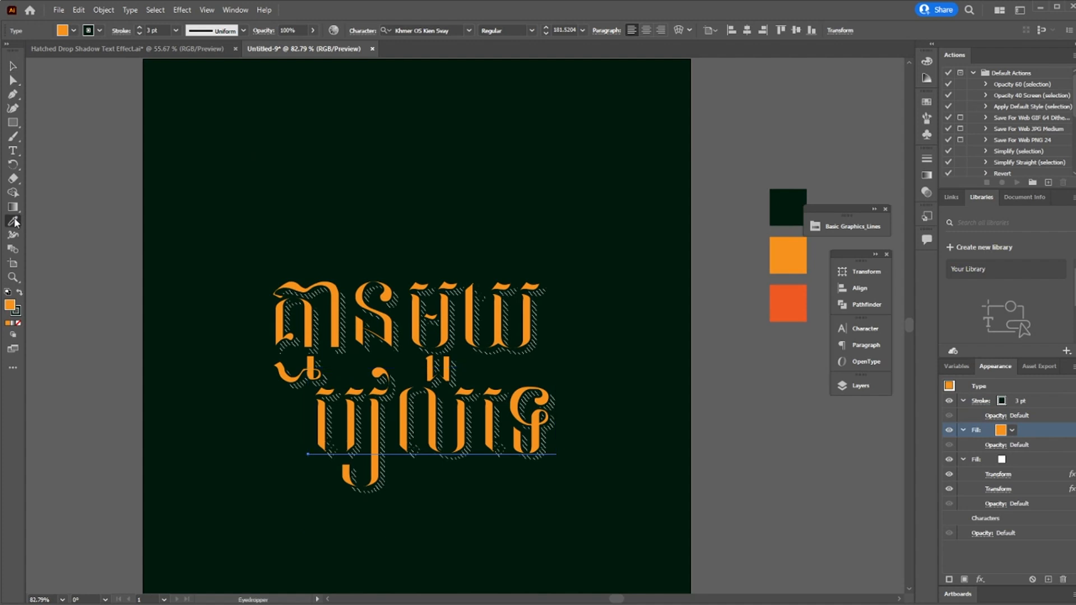
{"action": "left_click", "coordinate": [797, 303]}
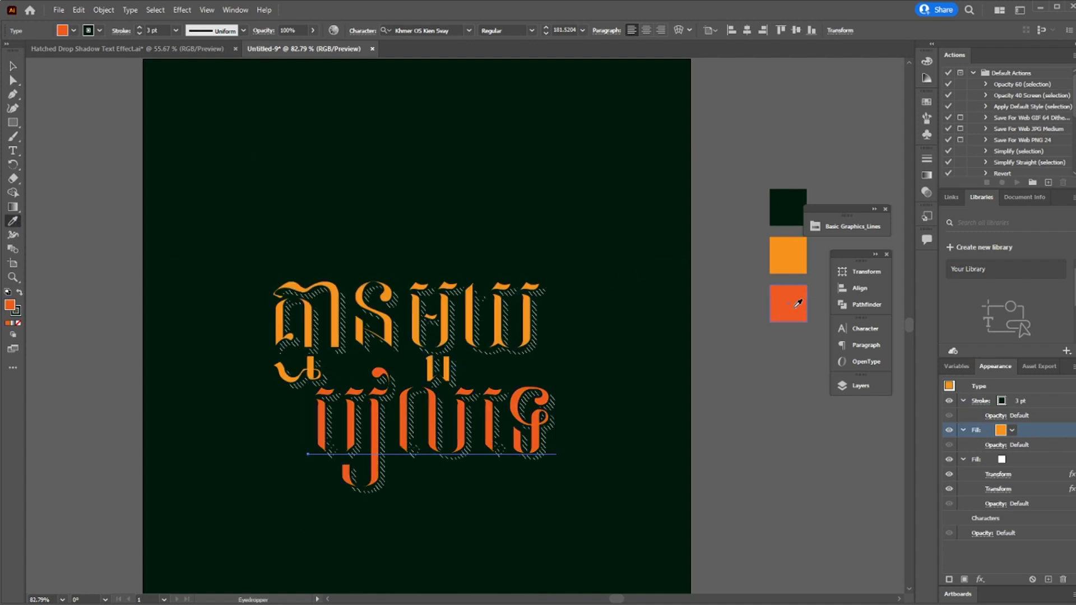
{"action": "key", "text": "v"}
{"action": "left_click", "coordinate": [639, 365]}
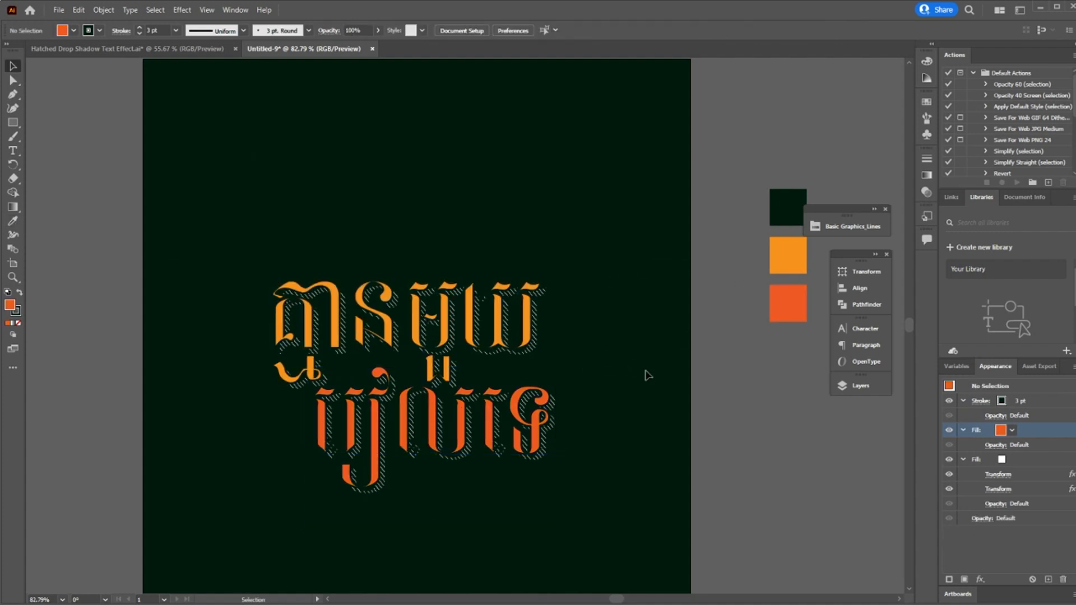
Fill the second text line's lower white-pattern fill with the 10 lpi 20% pattern from the Basic Graphics_Lines library
{"action": "left_click", "coordinate": [558, 413]}
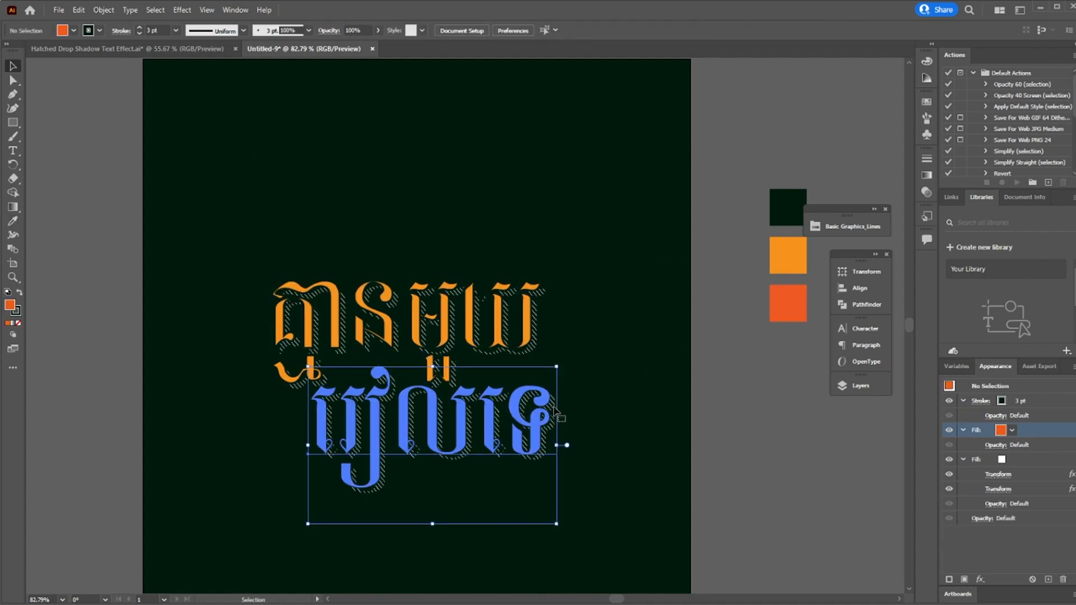
{"action": "left_click", "coordinate": [1020, 457]}
{"action": "left_click", "coordinate": [1011, 459]}
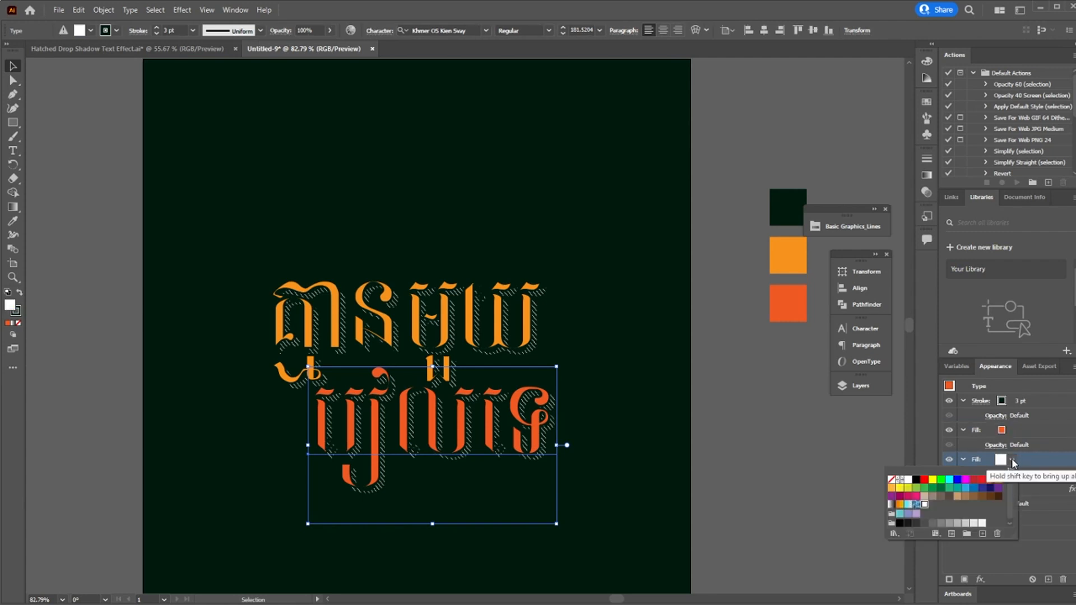
{"action": "left_click", "coordinate": [1011, 461]}
{"action": "left_click", "coordinate": [1012, 461]}
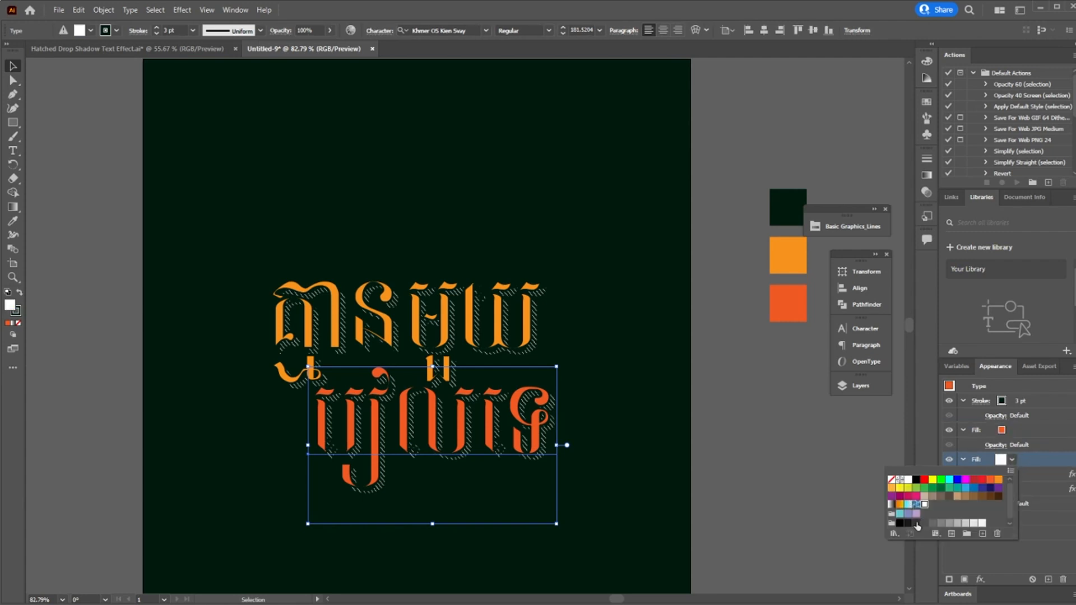
{"action": "left_click", "coordinate": [894, 533]}
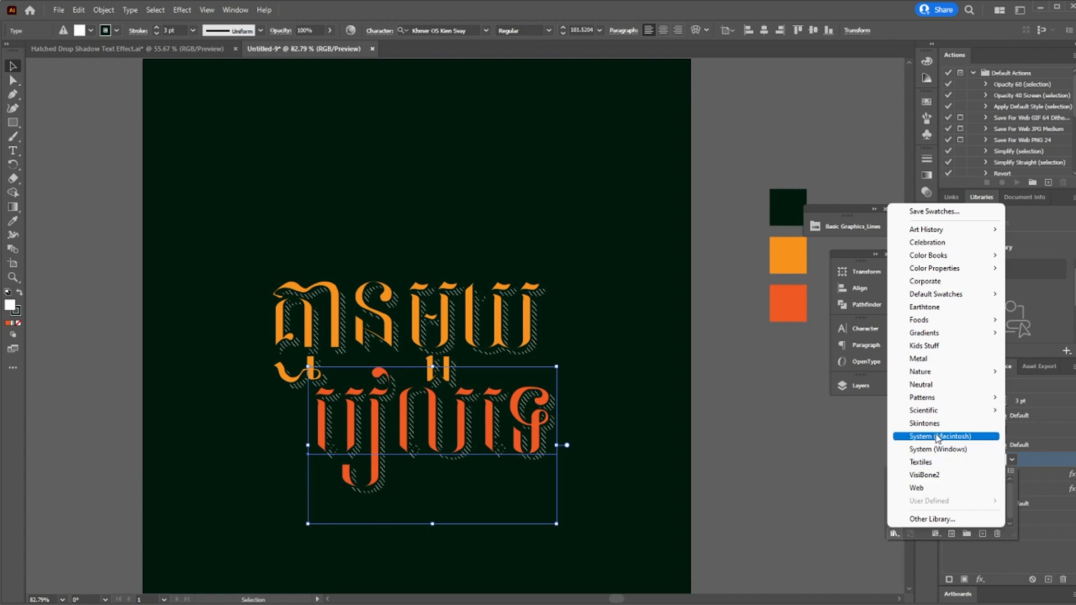
{"action": "mouse_move", "coordinate": [946, 398]}
{"action": "mouse_move", "coordinate": [1033, 401]}
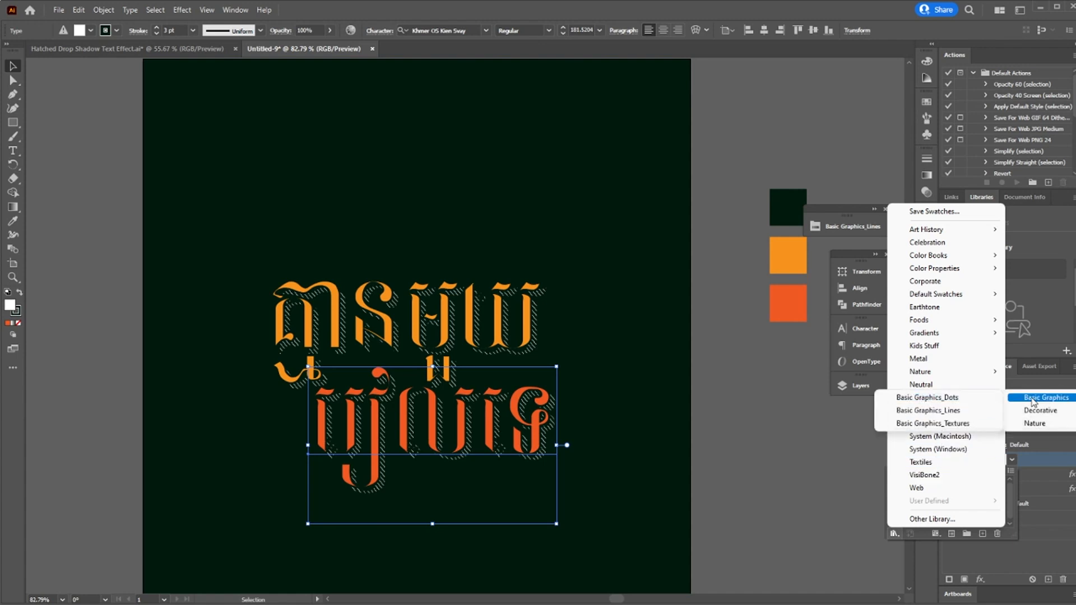
{"action": "left_click", "coordinate": [944, 411]}
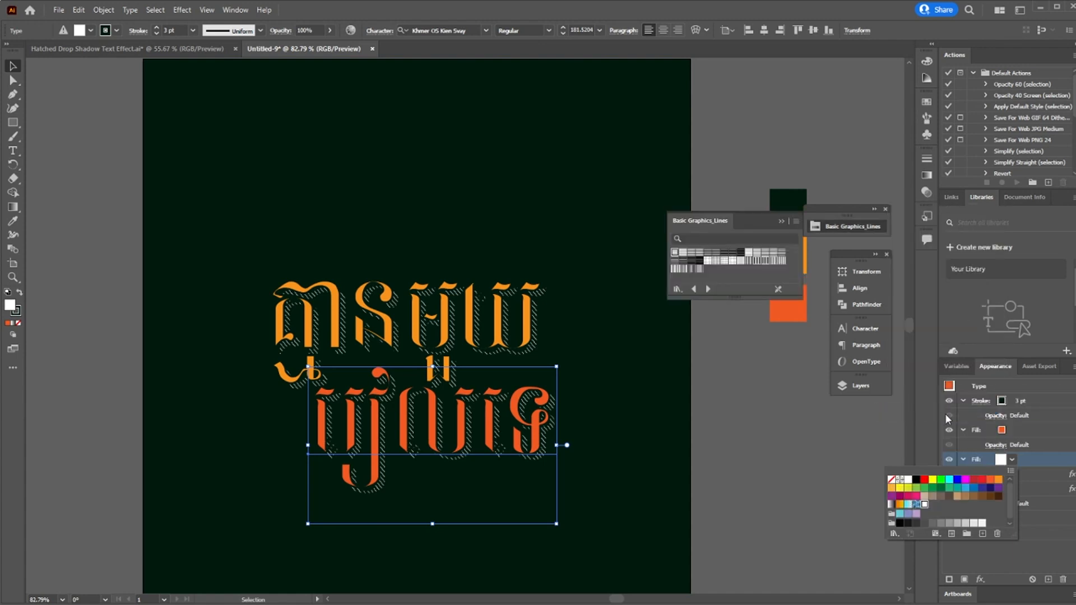
{"action": "left_click", "coordinate": [684, 256]}
{"action": "left_click", "coordinate": [681, 253]}
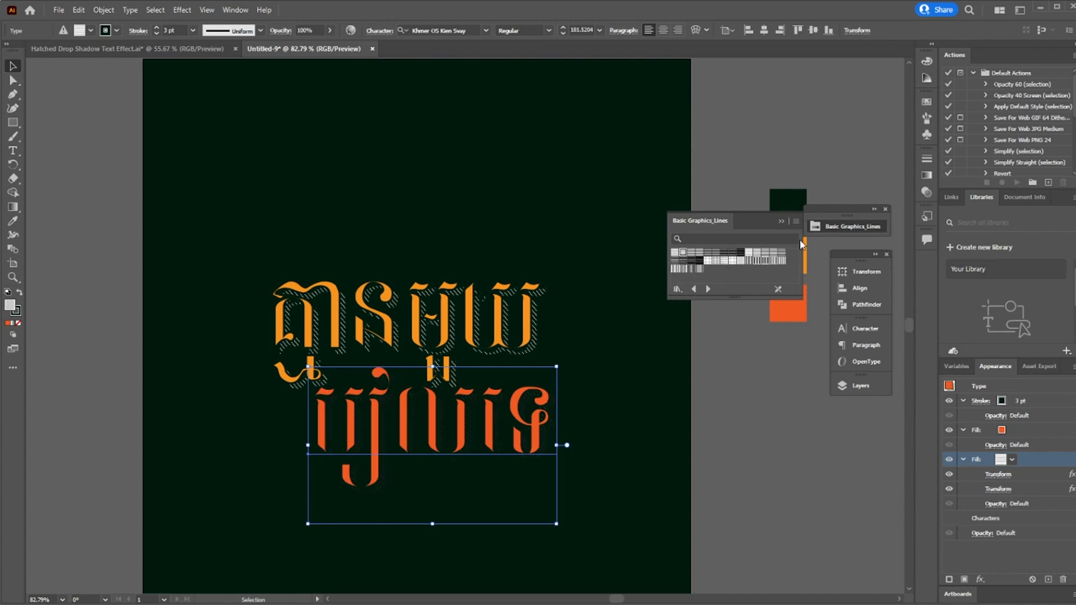
Edit the 10 lpi 20% pattern swatch so all its lines have a white stroke, and save the pattern change
{"action": "left_click", "coordinate": [838, 226]}
{"action": "left_click", "coordinate": [926, 102]}
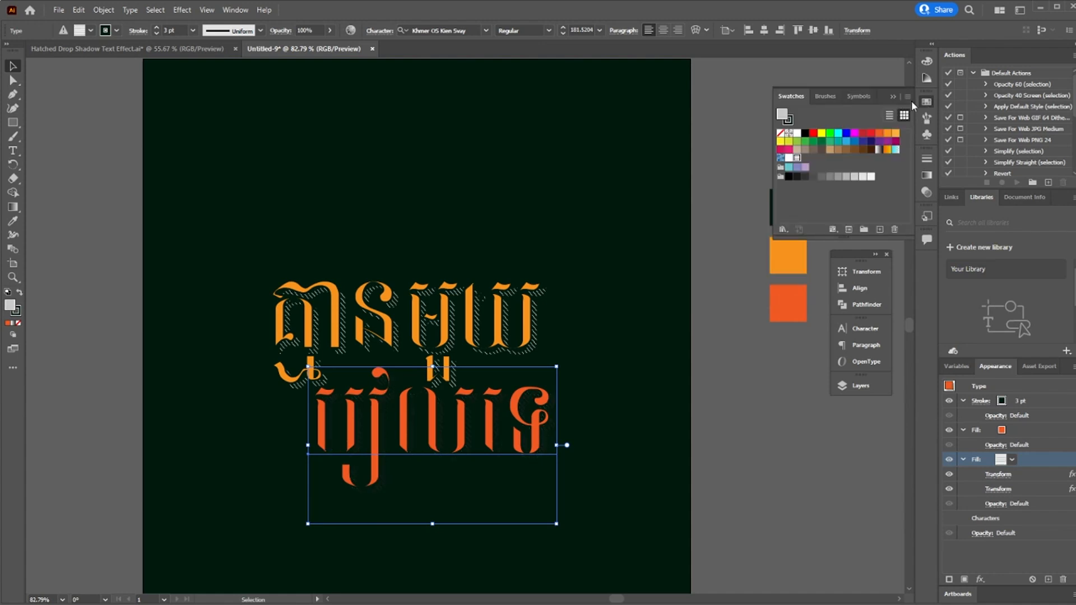
{"action": "double_click", "coordinate": [797, 162]}
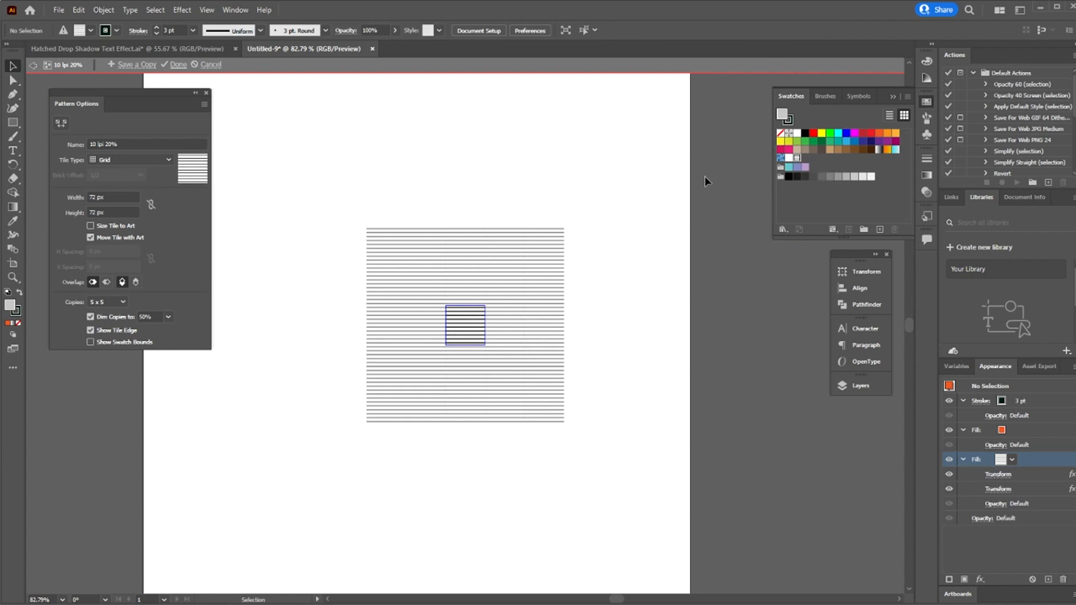
{"action": "left_click_drag", "start_coordinate": [578, 290], "coordinate": [458, 363]}
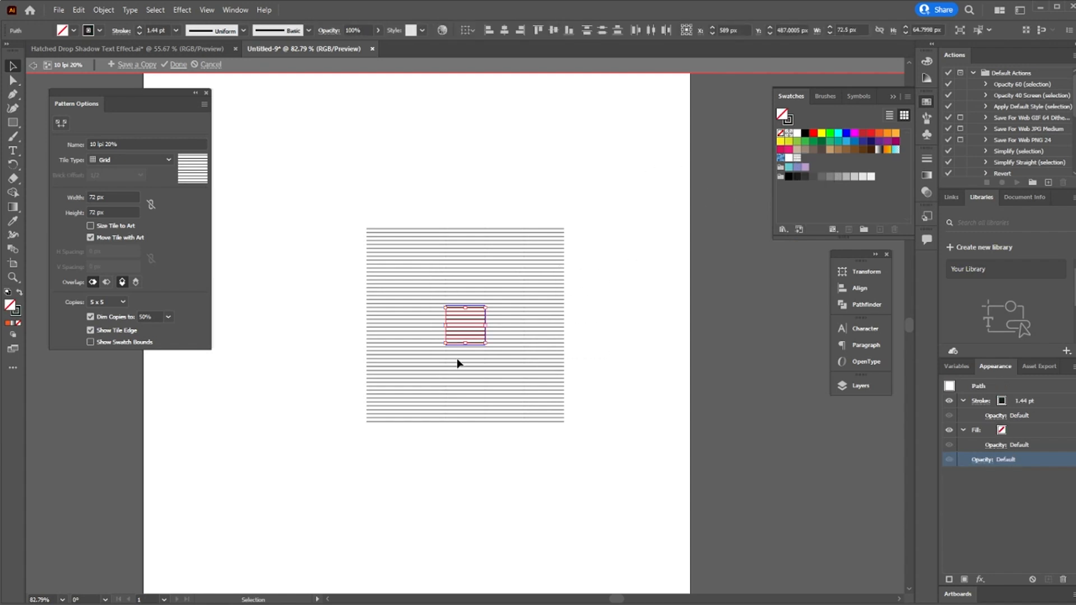
{"action": "left_click", "coordinate": [788, 121]}
{"action": "left_click", "coordinate": [796, 134]}
{"action": "left_click", "coordinate": [174, 65]}
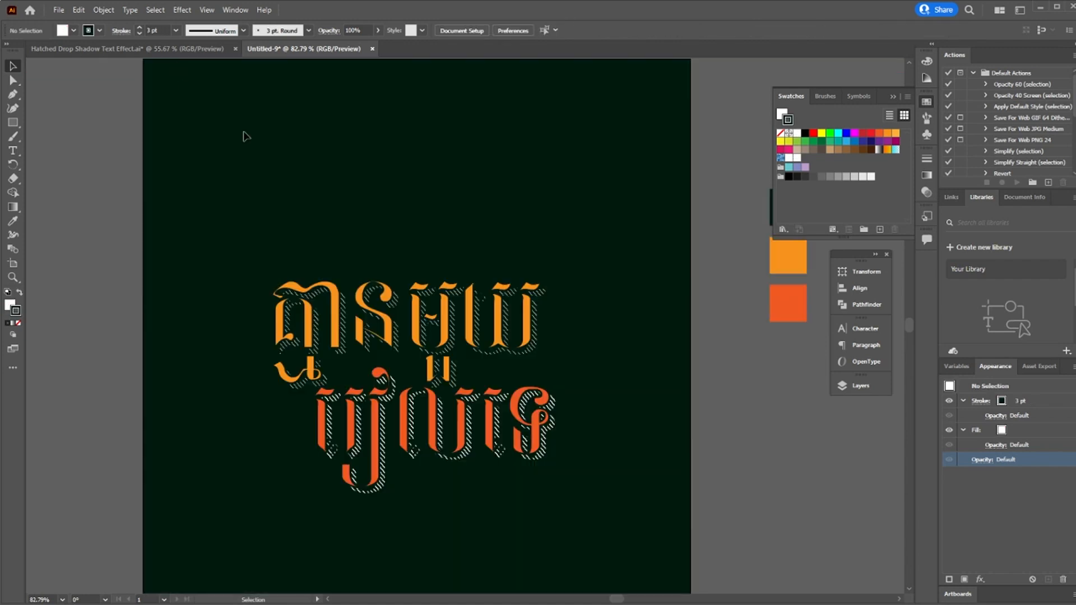
Move the red-orange second text line about 4 px right along its baseline and deselect it
{"action": "left_click", "coordinate": [370, 429]}
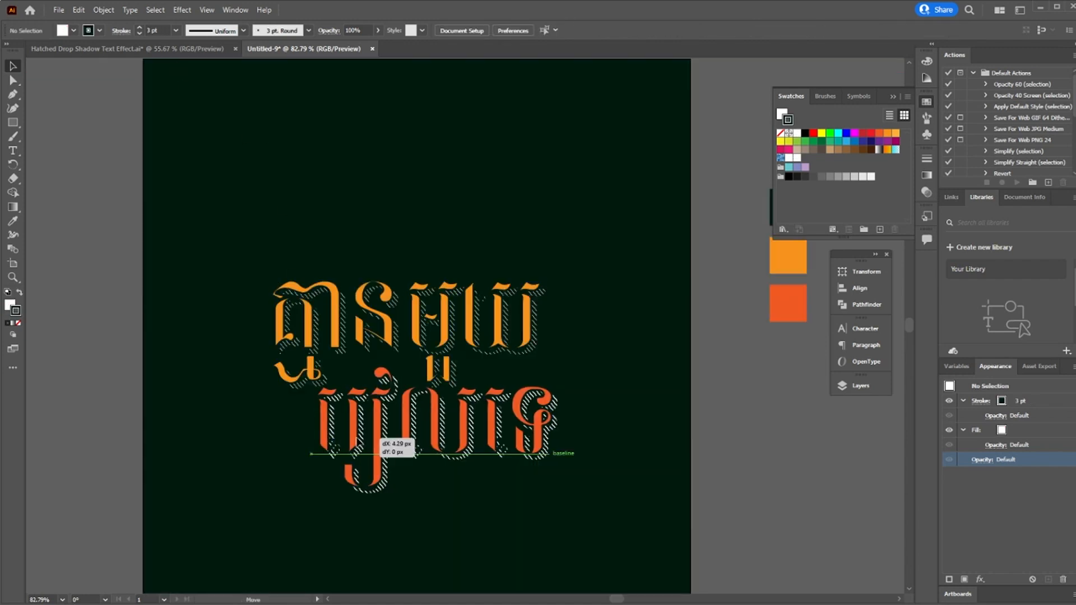
{"action": "left_click", "coordinate": [441, 259]}
{"action": "key", "text": "z"}
{"action": "left_click_drag", "start_coordinate": [442, 262], "coordinate": [379, 264]}
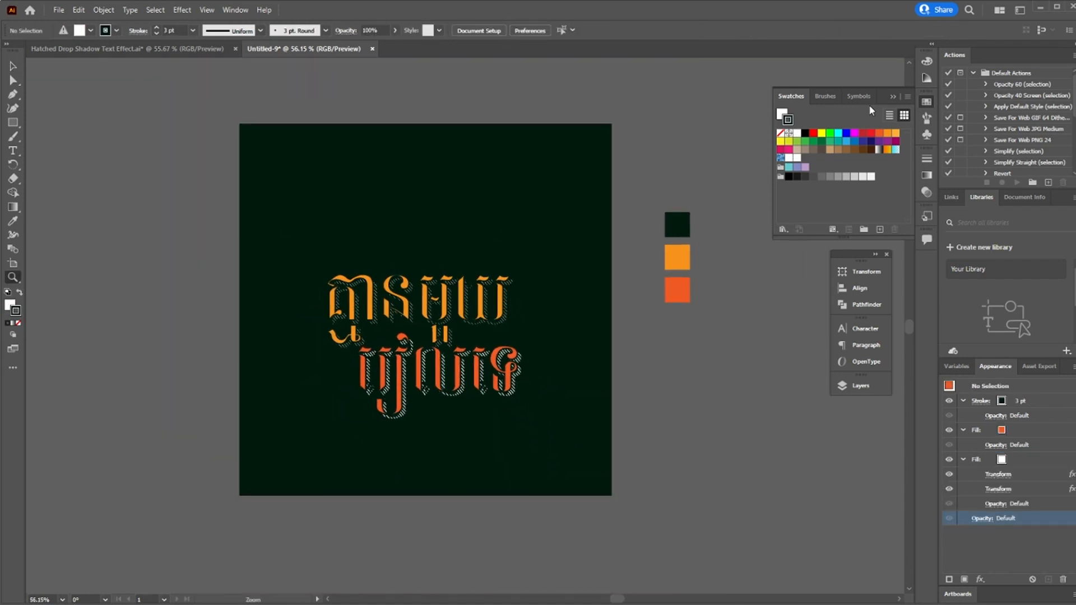
{"action": "key", "text": "v"}
{"action": "left_click", "coordinate": [932, 100]}
Shear both text lines together vertically with Free Transform so they slant upward to the right
{"action": "left_click_drag", "start_coordinate": [282, 229], "coordinate": [549, 443]}
{"action": "key", "text": "e"}
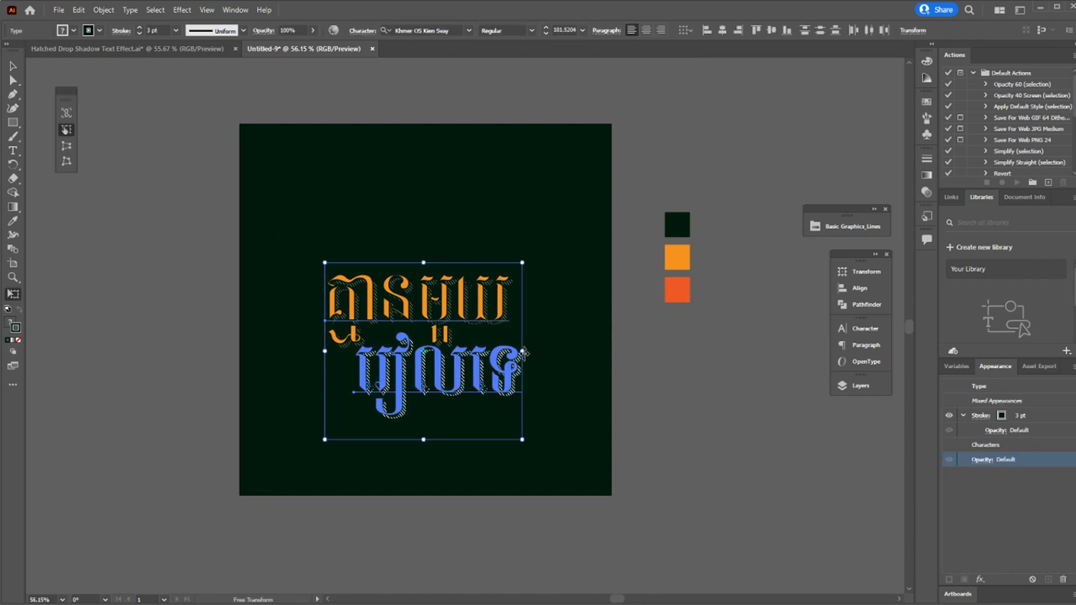
{"action": "left_click_drag", "start_coordinate": [522, 352], "coordinate": [638, 332]}
Move the slanted two-line text slightly up on the artboard and deselect it
{"action": "key", "text": "z"}
{"action": "key", "text": "v"}
{"action": "left_click_drag", "start_coordinate": [489, 336], "coordinate": [489, 328]}
{"action": "left_click", "coordinate": [583, 351]}
{"action": "key", "text": "z"}
{"action": "left_click_drag", "start_coordinate": [615, 354], "coordinate": [578, 365]}
{"action": "key", "text": "v"}
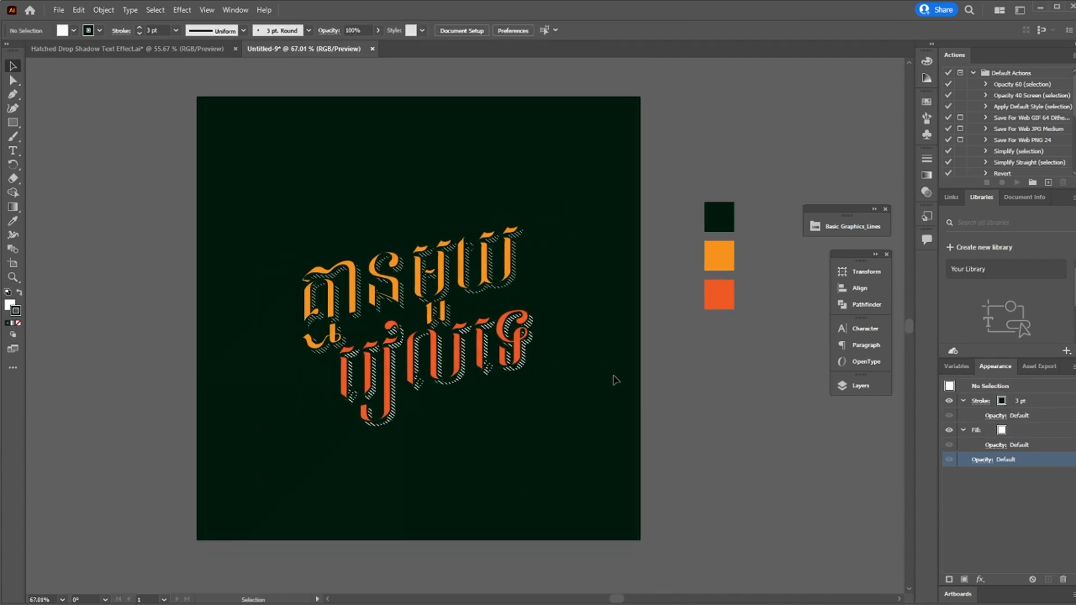